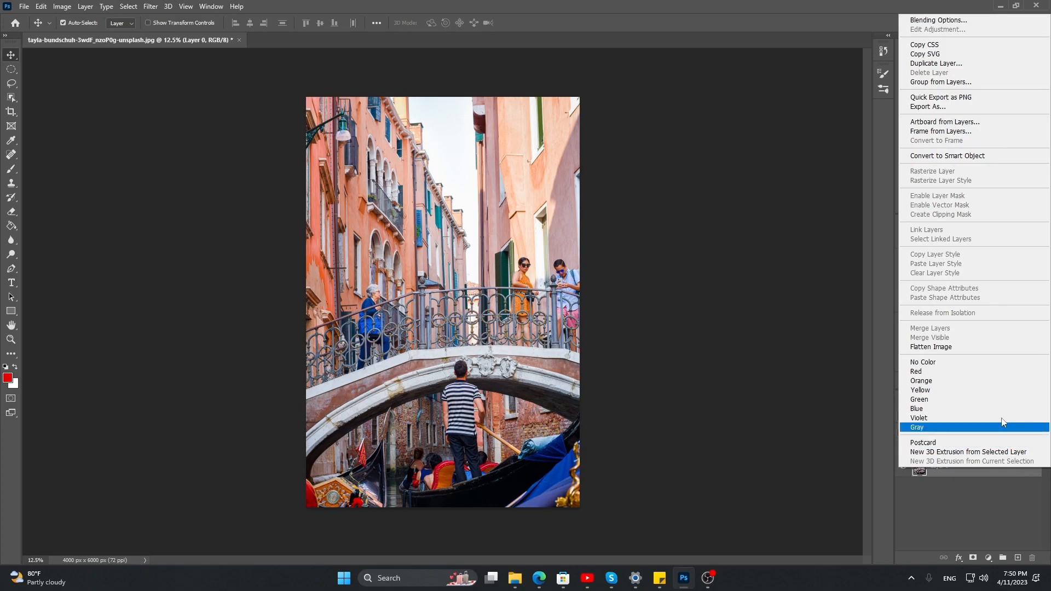
- Convert the photo layer to a smart object and choose the Artistic Dry Brush effect in the Filter Gallery, previewing the whole image
{"action": "left_click", "coordinate": [970, 156]}
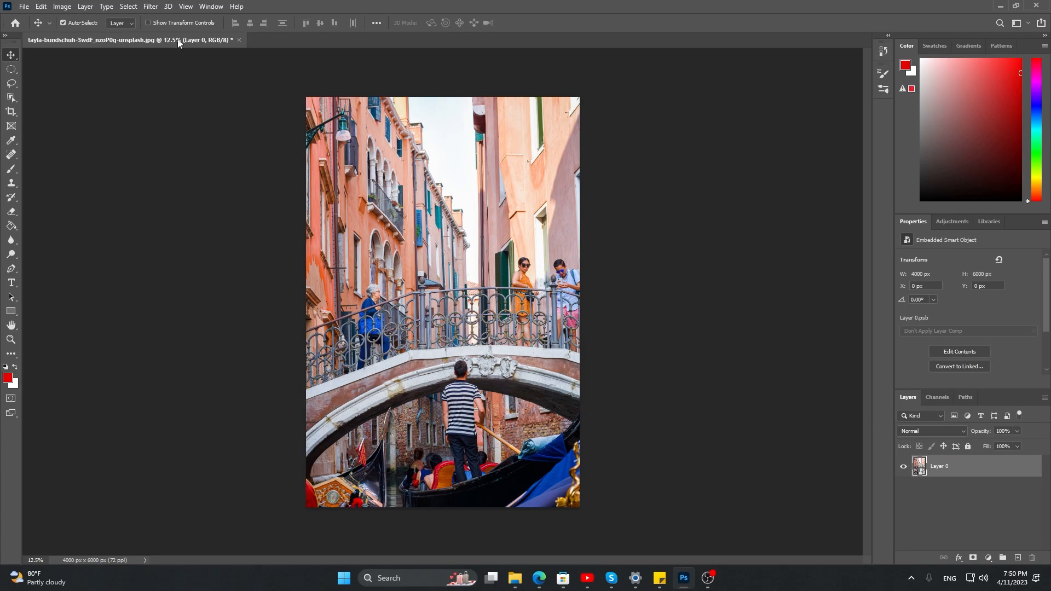
{"action": "left_click", "coordinate": [151, 7]}
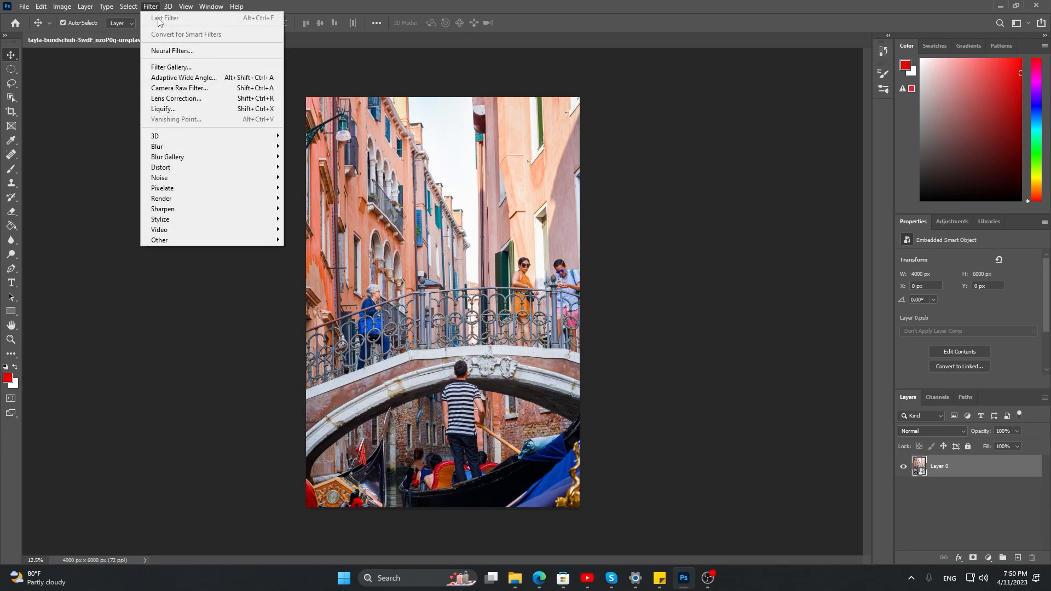
{"action": "left_click", "coordinate": [173, 67]}
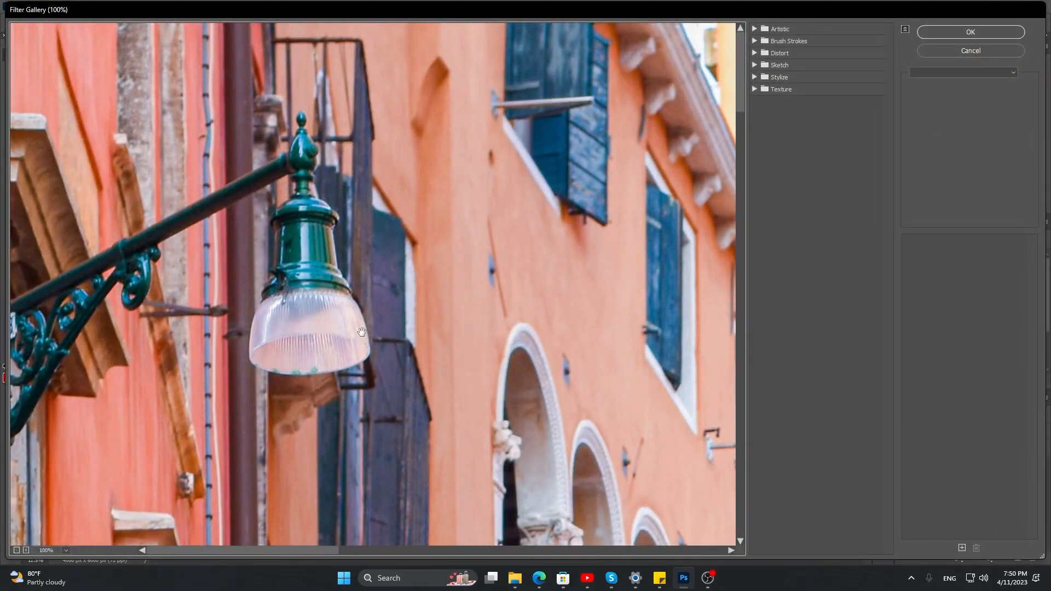
{"action": "left_click", "coordinate": [755, 29]}
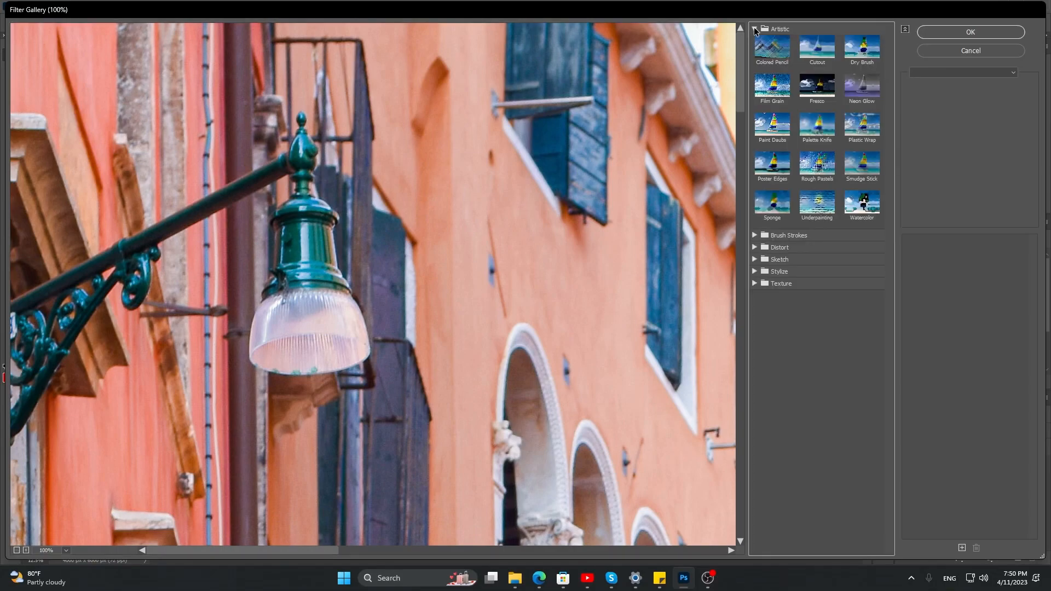
{"action": "left_click", "coordinate": [861, 49]}
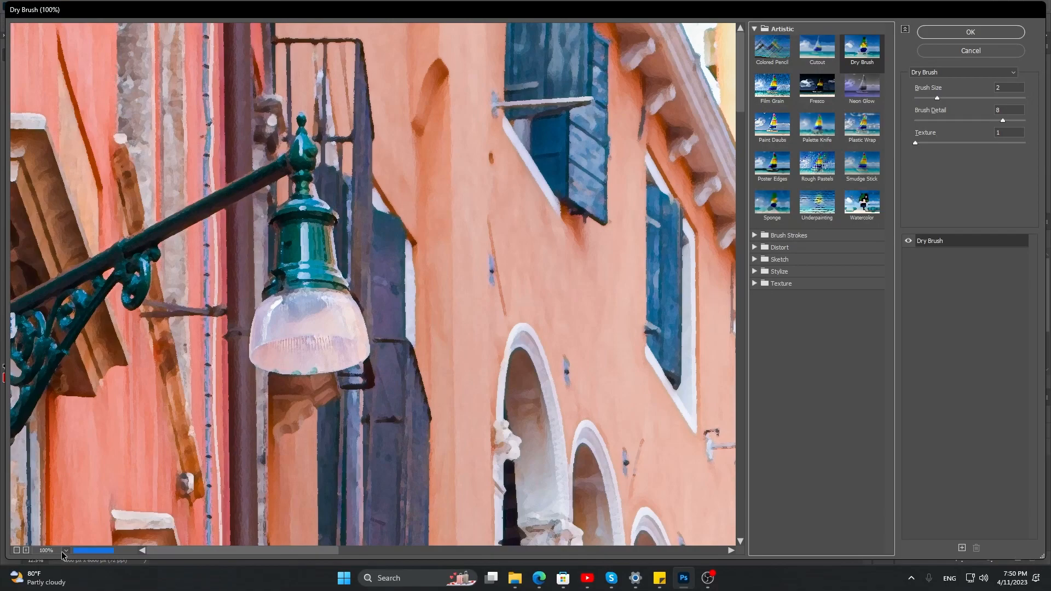
{"action": "left_click", "coordinate": [65, 551]}
{"action": "left_click", "coordinate": [74, 538]}
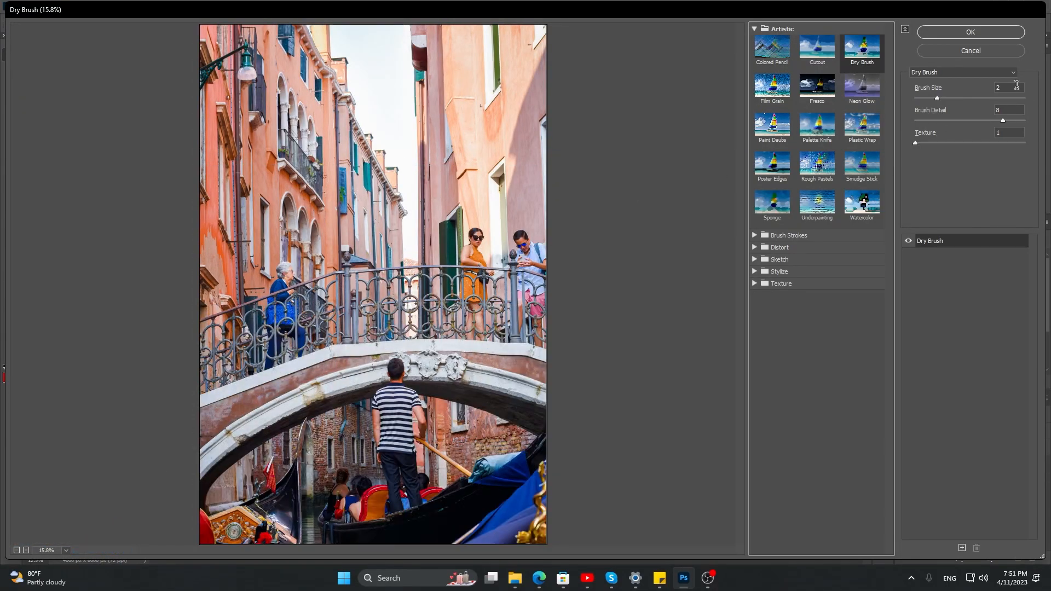
- Apply the Dry Brush effect with Brush Size 10, Brush Detail 10 and Texture 1
{"action": "type", "text": "10"}
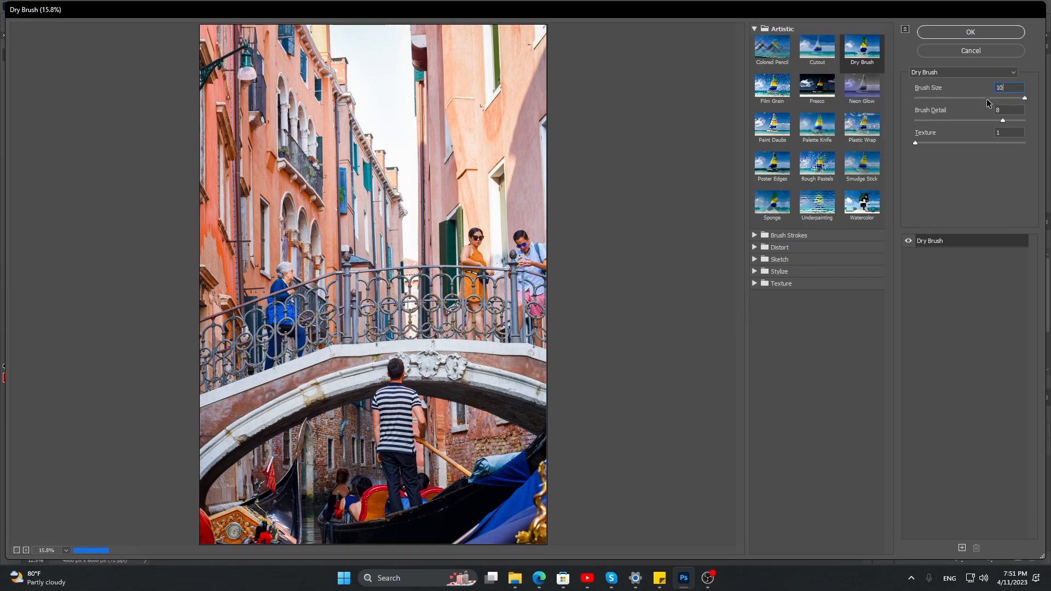
{"action": "key", "text": "Tab"}
{"action": "type", "text": "10"}
{"action": "key", "text": "Tab"}
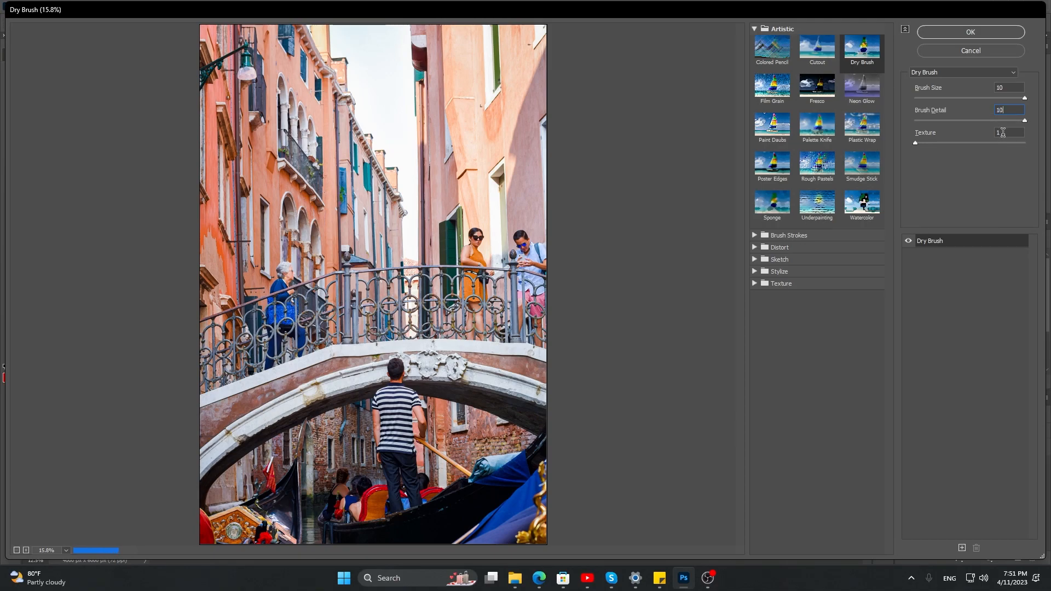
{"action": "type", "text": "1"}
{"action": "left_click", "coordinate": [990, 37]}
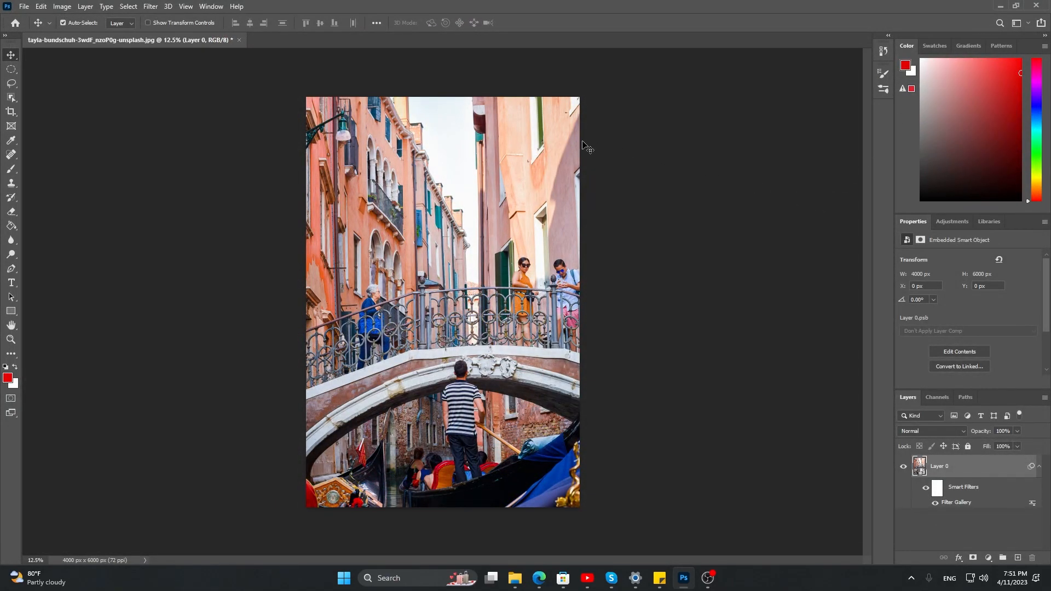
- Add a second Filter Gallery effect, Cutout, with Number of Levels 5, Edge Simplicity 4 and Edge Fidelity 1
{"action": "left_click", "coordinate": [151, 7]}
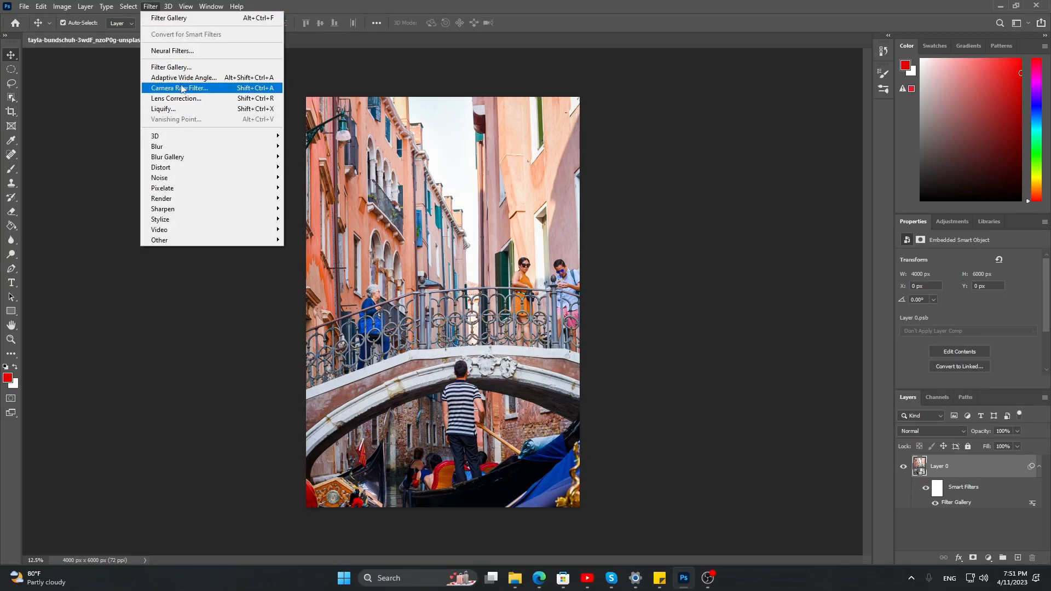
{"action": "left_click", "coordinate": [180, 68]}
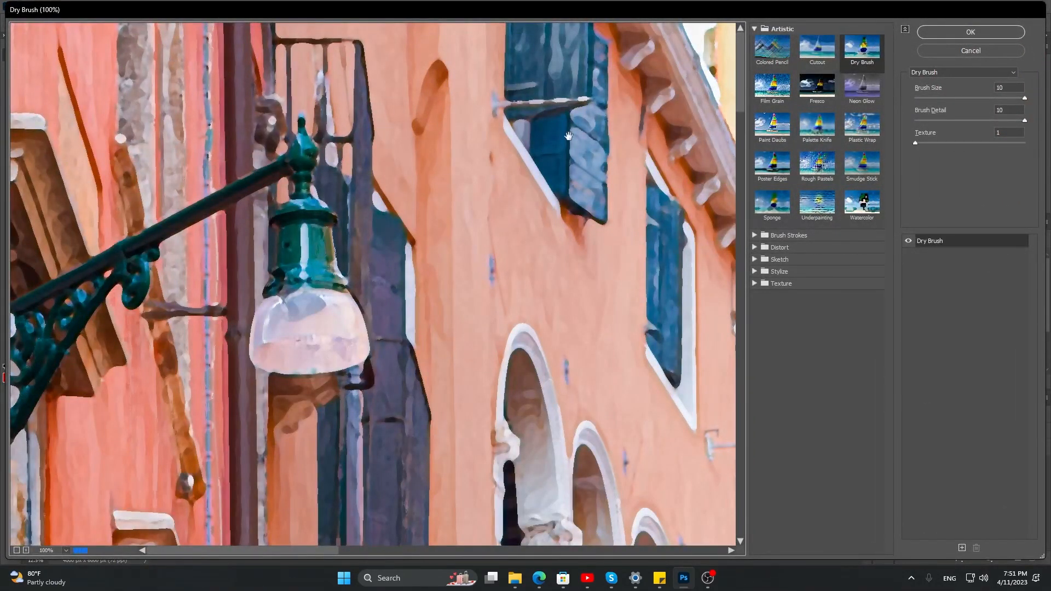
{"action": "left_click", "coordinate": [822, 51]}
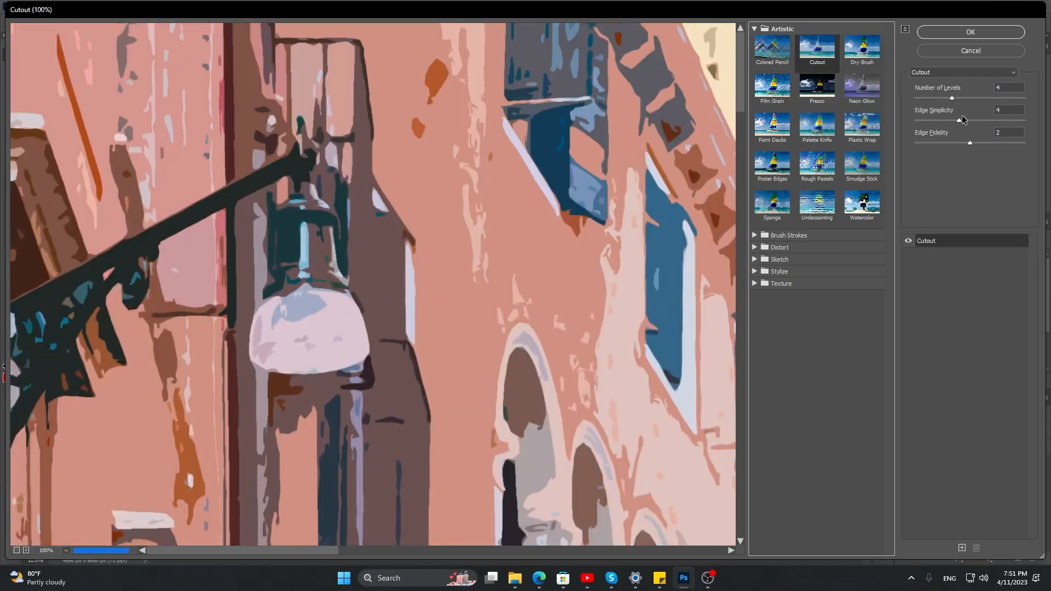
{"action": "left_click", "coordinate": [1000, 90]}
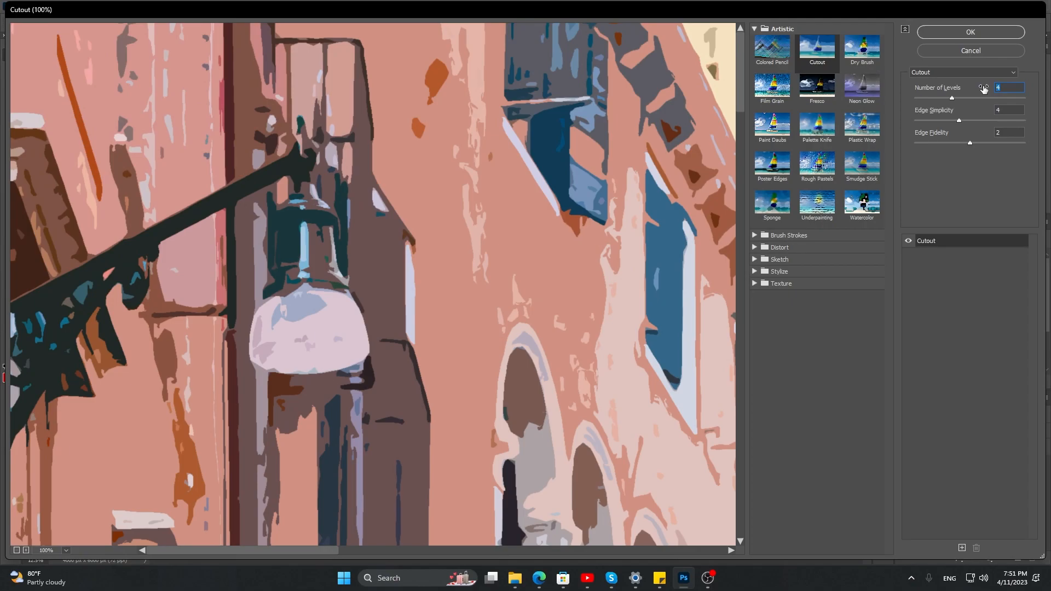
{"action": "type", "text": "5"}
{"action": "left_click_drag", "start_coordinate": [1003, 111], "coordinate": [996, 107]}
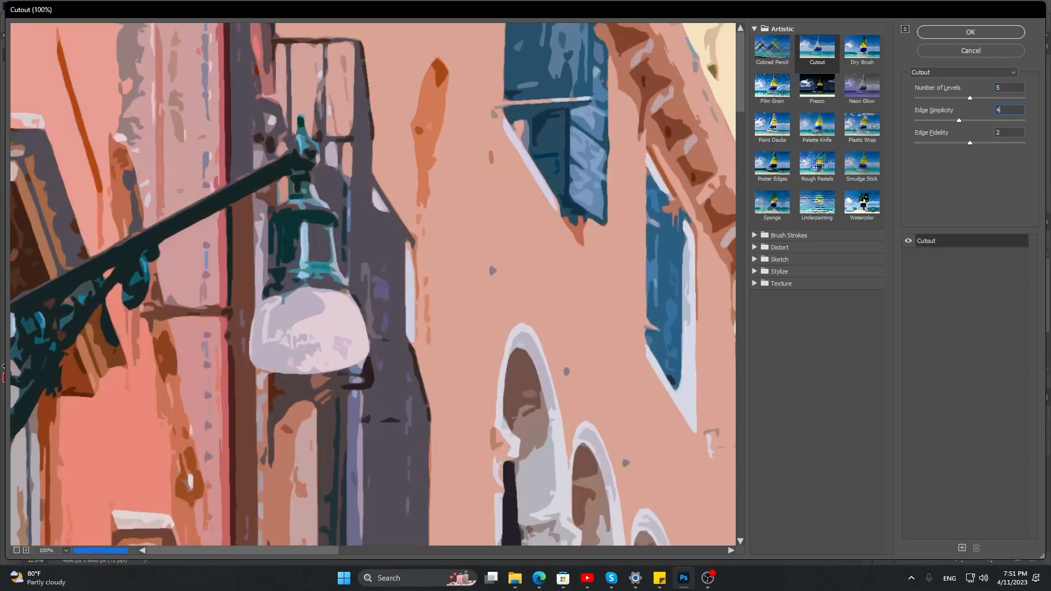
{"action": "left_click", "coordinate": [998, 131]}
{"action": "type", "text": "21"}
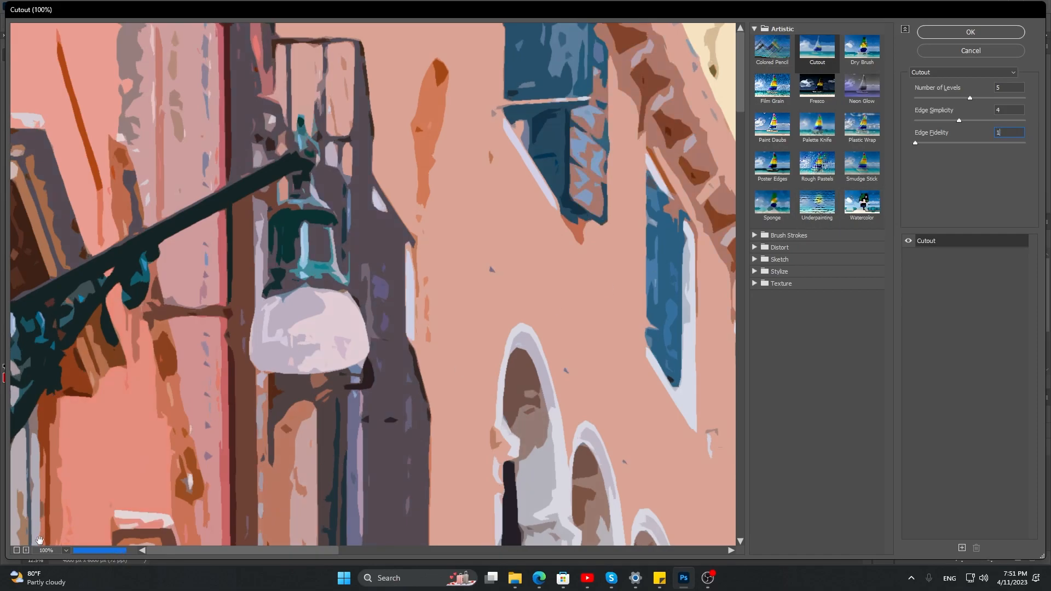
{"action": "left_click", "coordinate": [66, 551]}
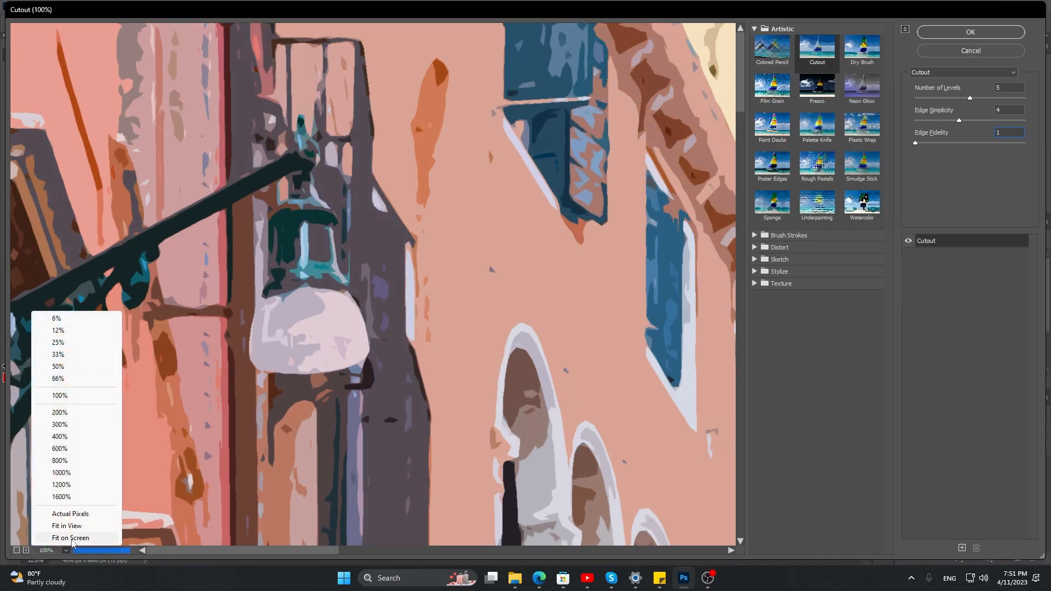
{"action": "left_click", "coordinate": [71, 539]}
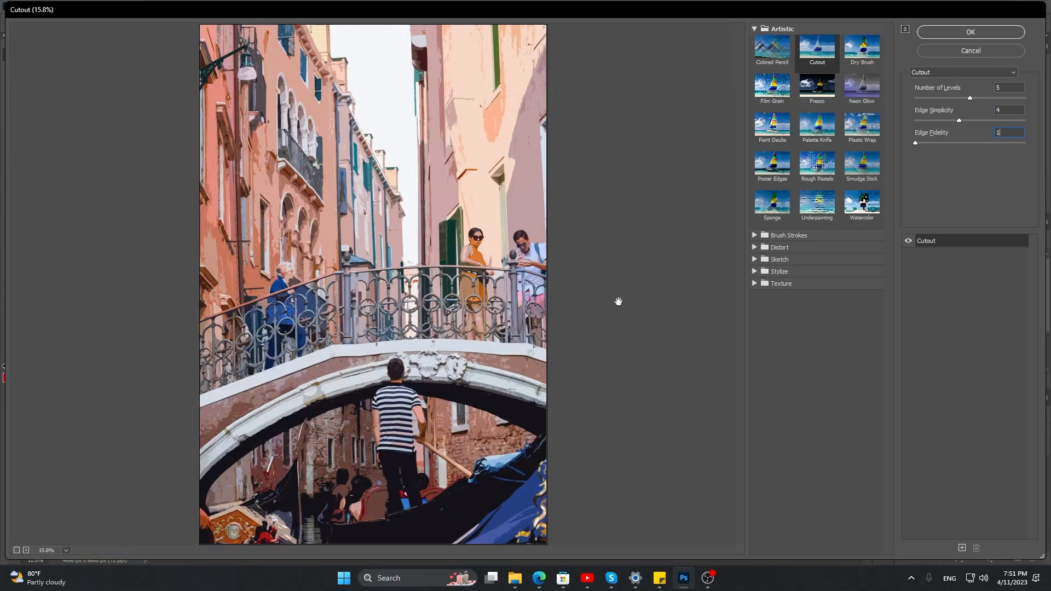
{"action": "left_click", "coordinate": [953, 34]}
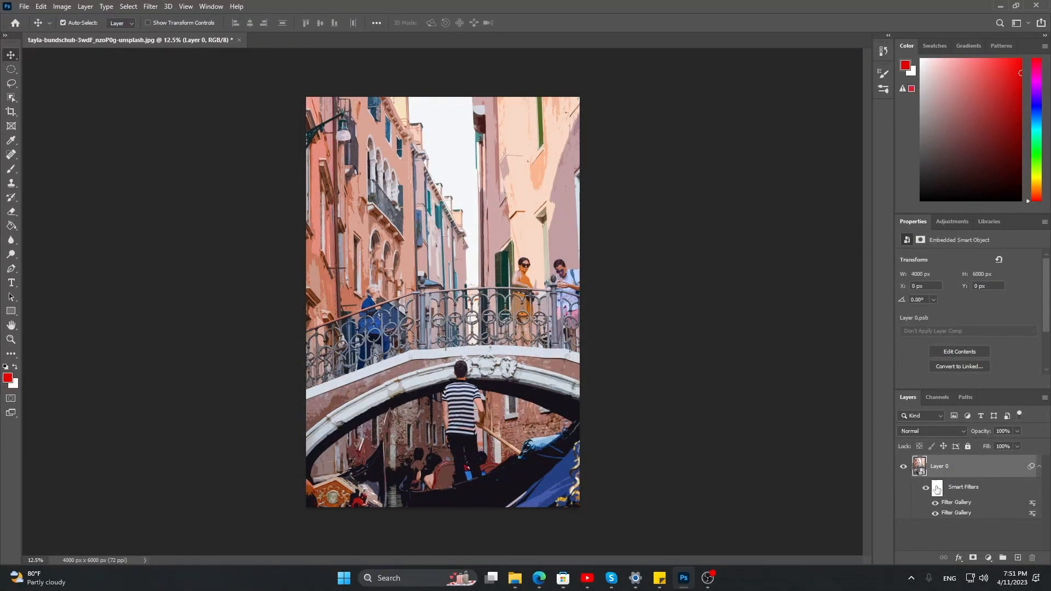
- Set the blending mode of the uppermost Filter Gallery smart filter to Pin Light
{"action": "double_click", "coordinate": [1032, 503]}
{"action": "left_click_drag", "start_coordinate": [513, 120], "coordinate": [512, 171]}
{"action": "left_click", "coordinate": [527, 182]}
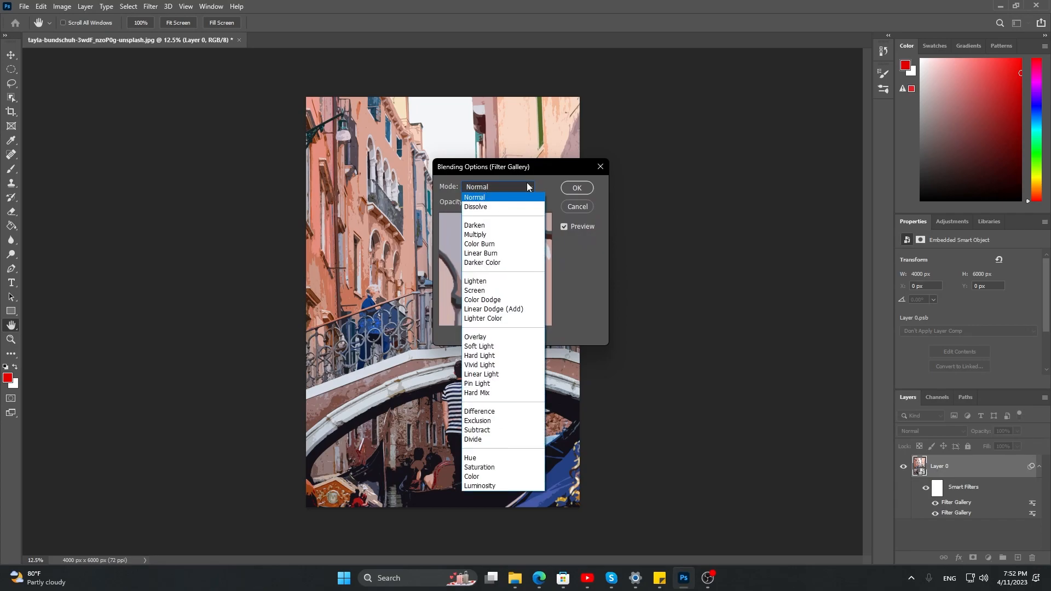
{"action": "left_click", "coordinate": [491, 385]}
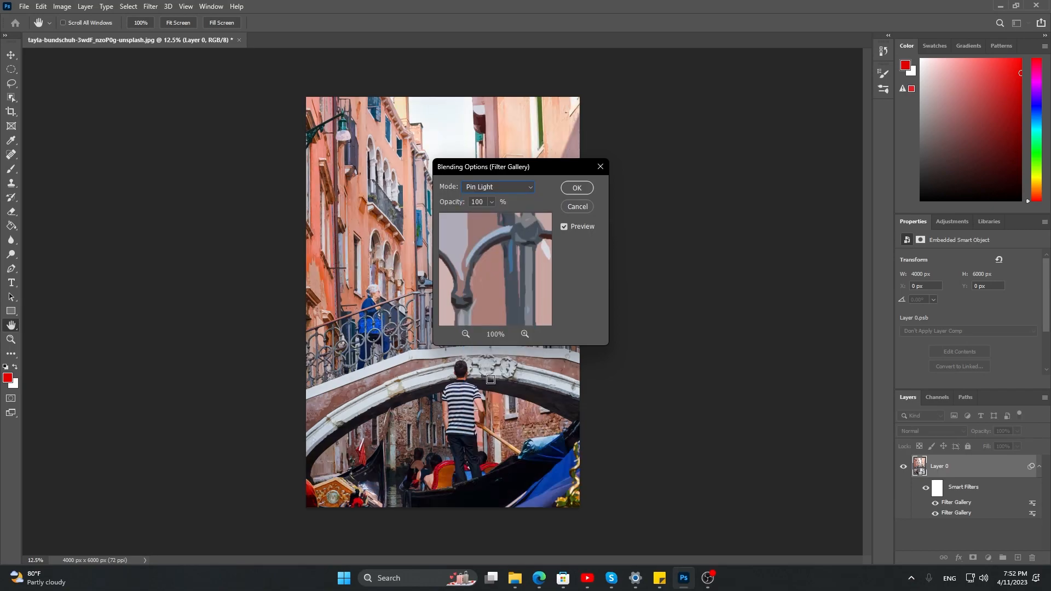
{"action": "left_click", "coordinate": [578, 188]}
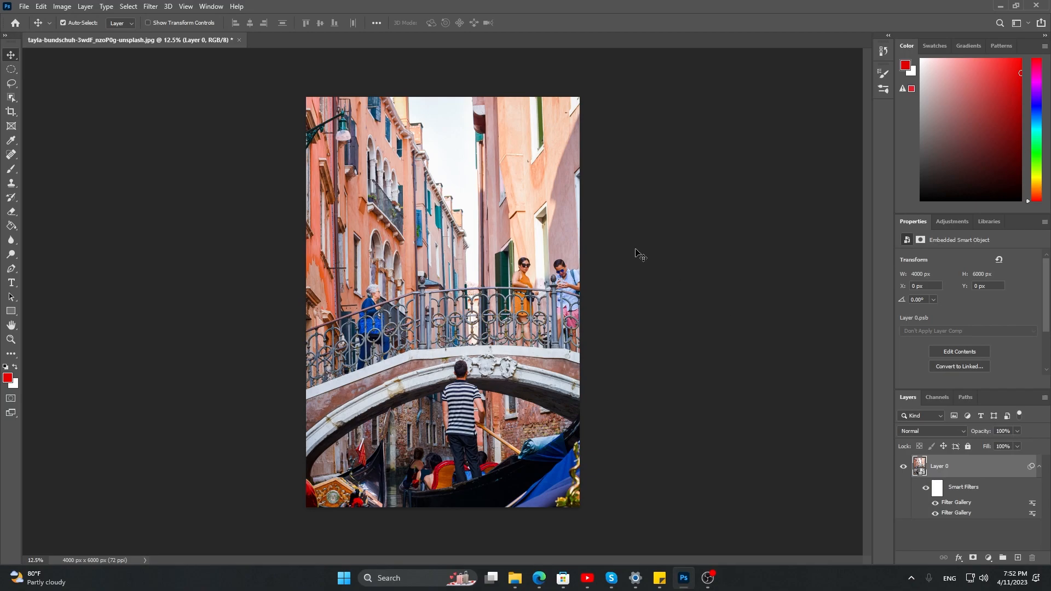
- Apply a Smart Blur filter to the layer with Radius 5, Threshold 100, High quality and Normal mode
{"action": "left_click", "coordinate": [150, 7]}
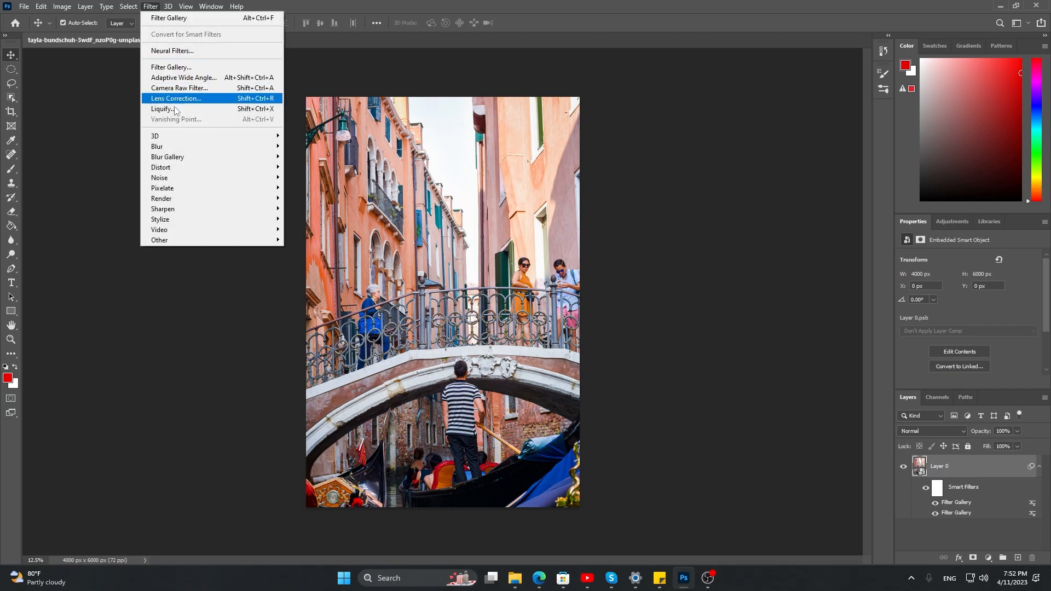
{"action": "mouse_move", "coordinate": [187, 149]}
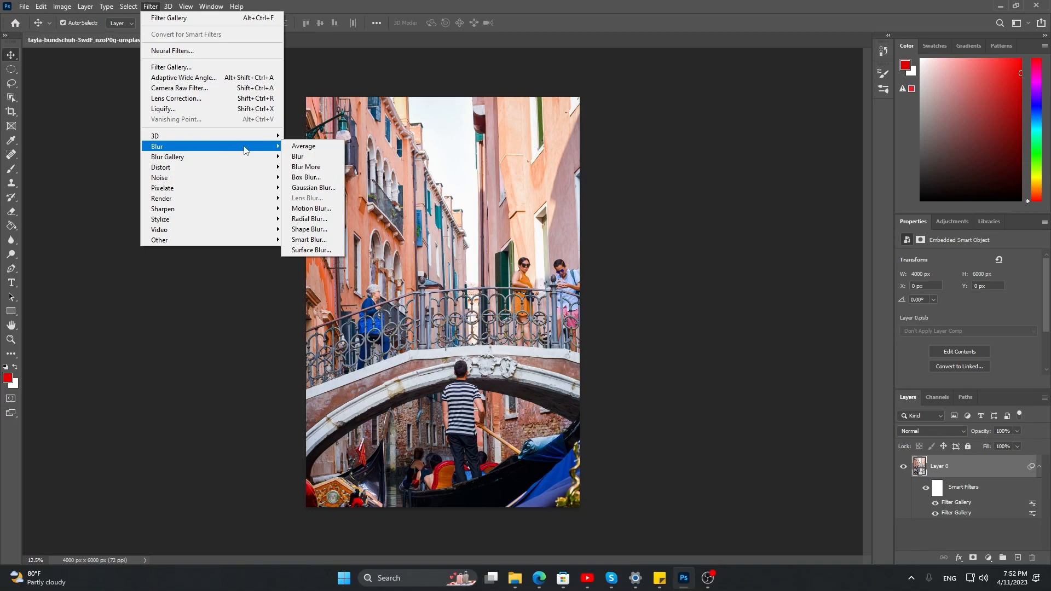
{"action": "left_click", "coordinate": [322, 241]}
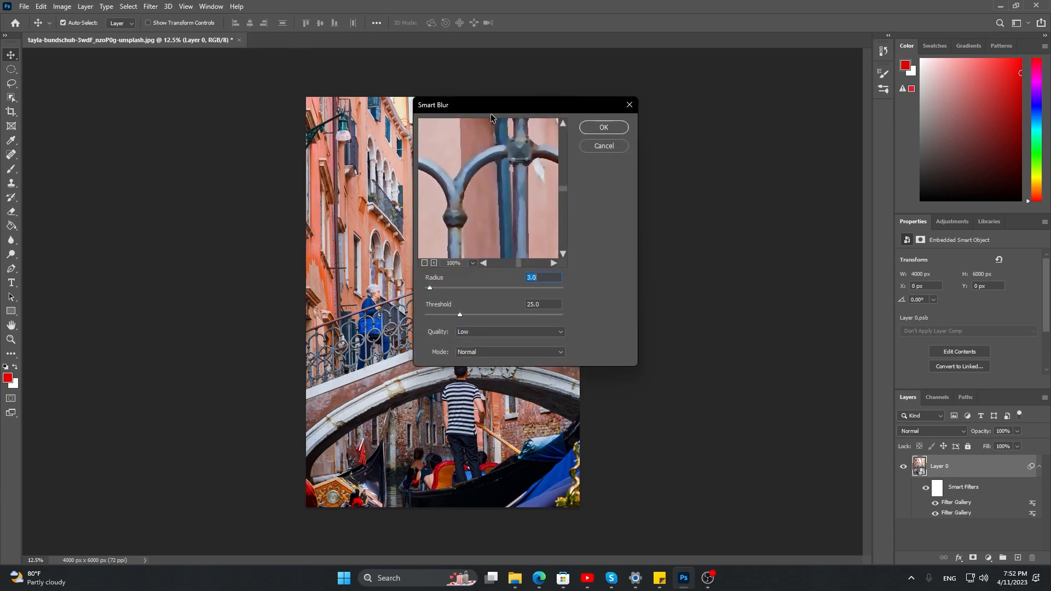
{"action": "left_click_drag", "start_coordinate": [494, 107], "coordinate": [655, 103]}
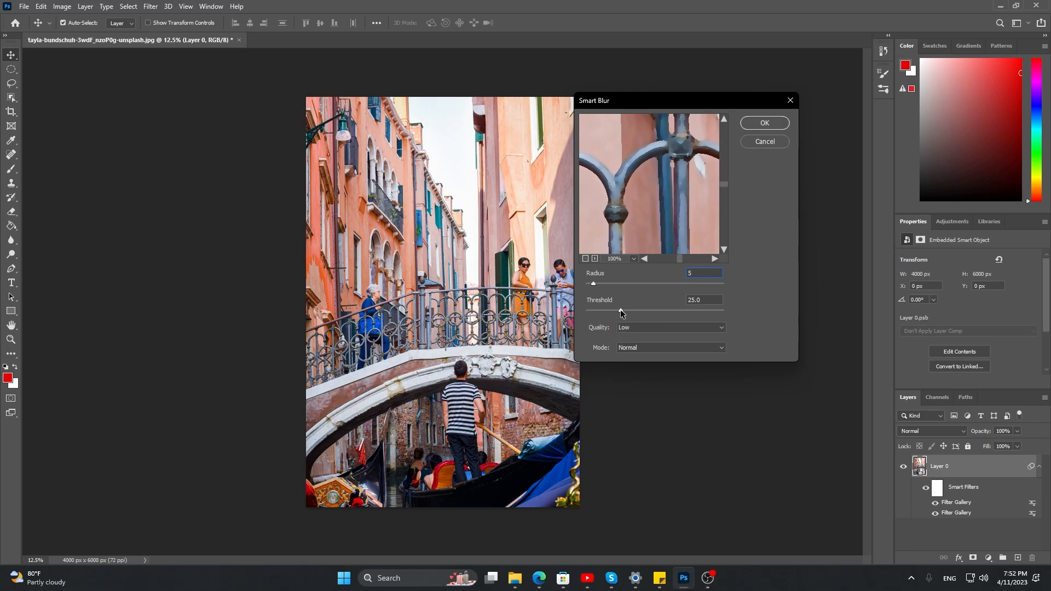
{"action": "left_click_drag", "start_coordinate": [620, 312], "coordinate": [669, 315]}
{"action": "left_click", "coordinate": [717, 327]}
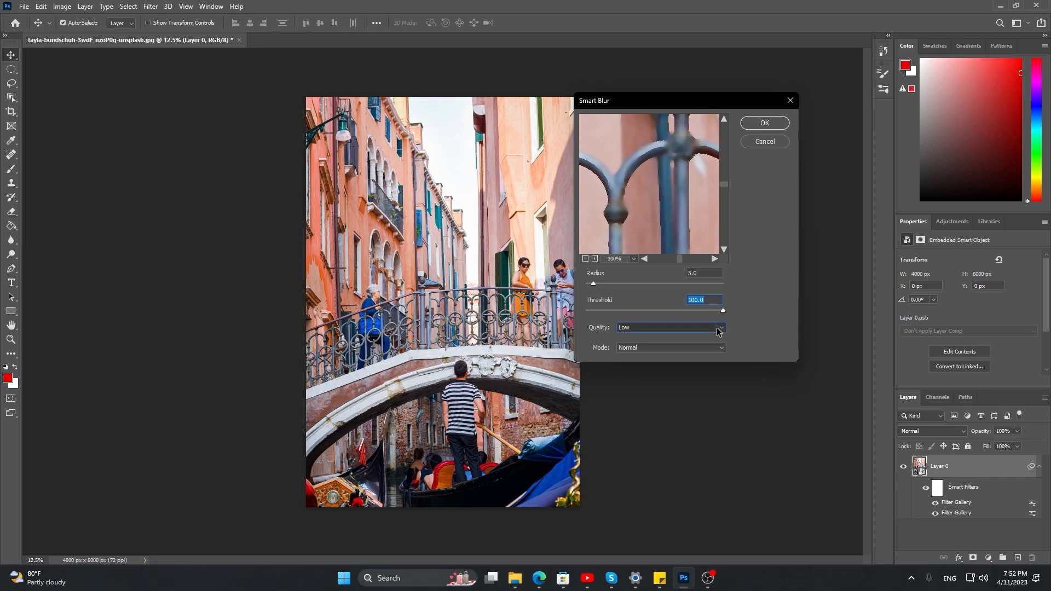
{"action": "left_click", "coordinate": [714, 355]}
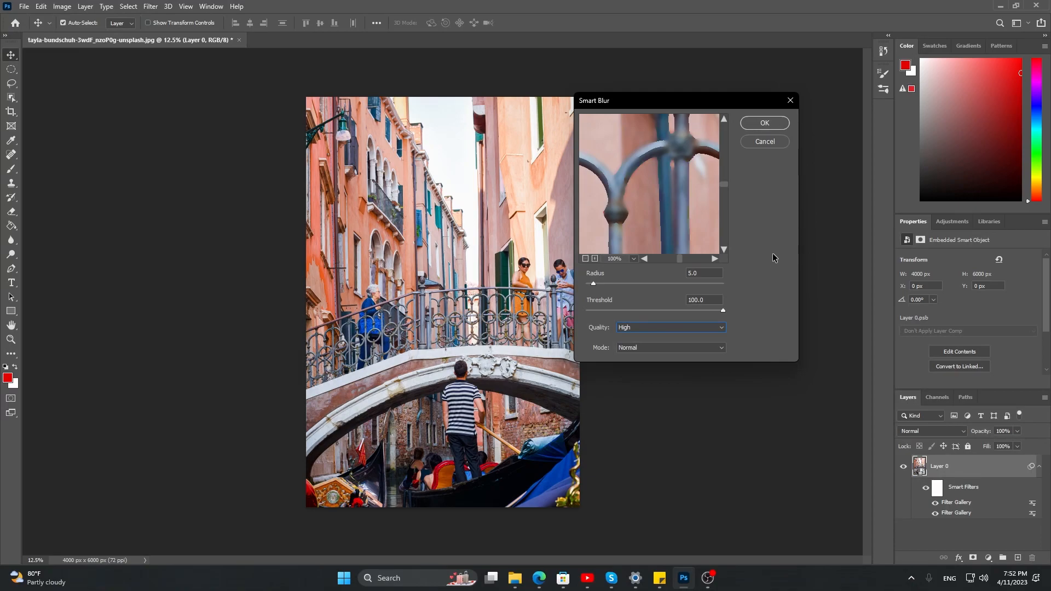
{"action": "left_click", "coordinate": [767, 123]}
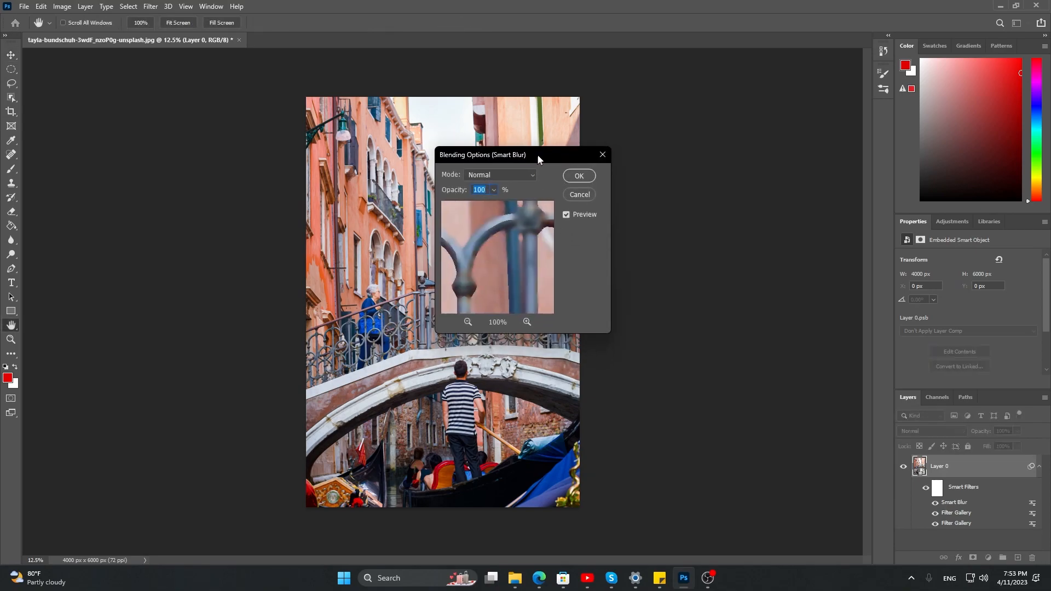
- Set the Smart Blur smart filter's blending mode to Screen and its opacity to about 51%
{"action": "left_click", "coordinate": [532, 173]}
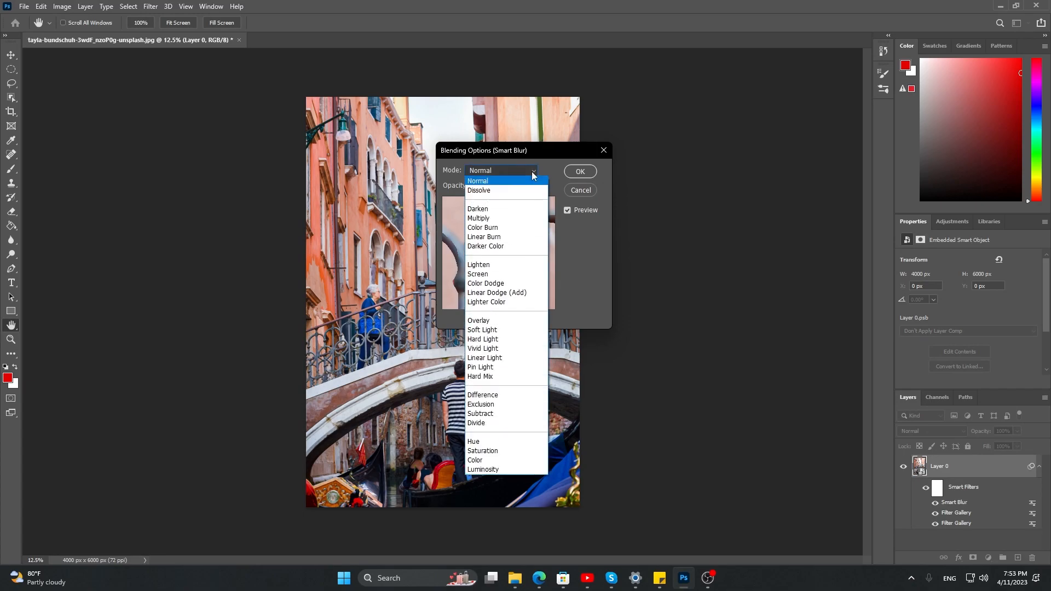
{"action": "left_click", "coordinate": [490, 274]}
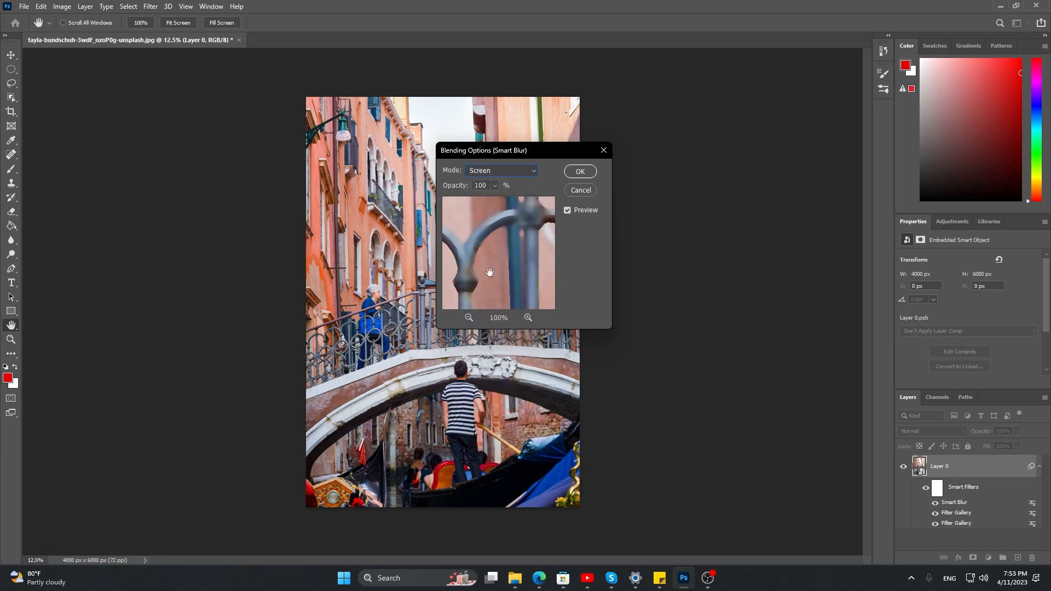
{"action": "left_click", "coordinate": [494, 186]}
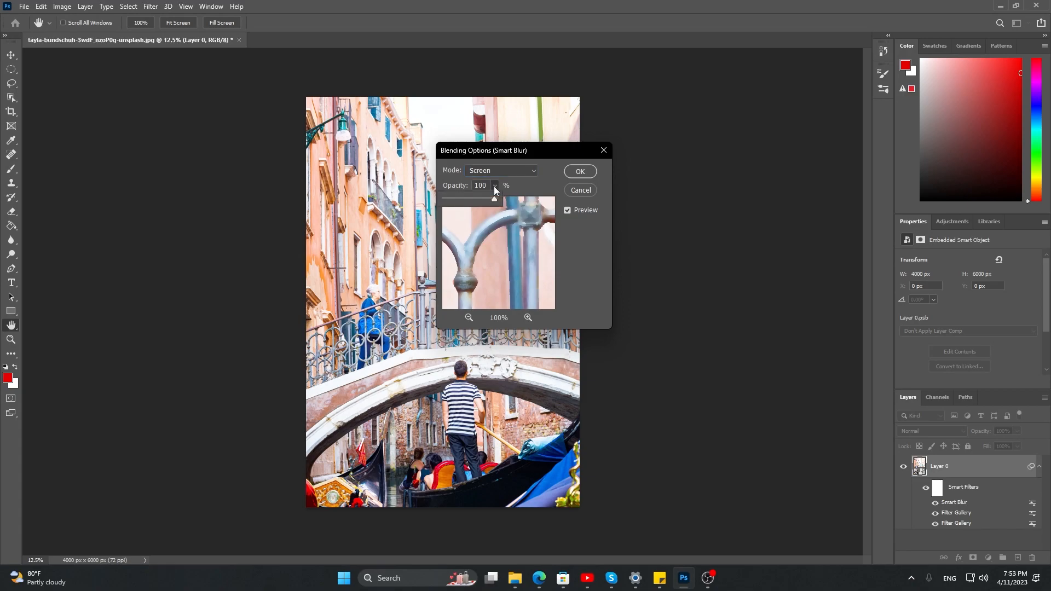
{"action": "left_click_drag", "start_coordinate": [484, 201], "coordinate": [472, 202]}
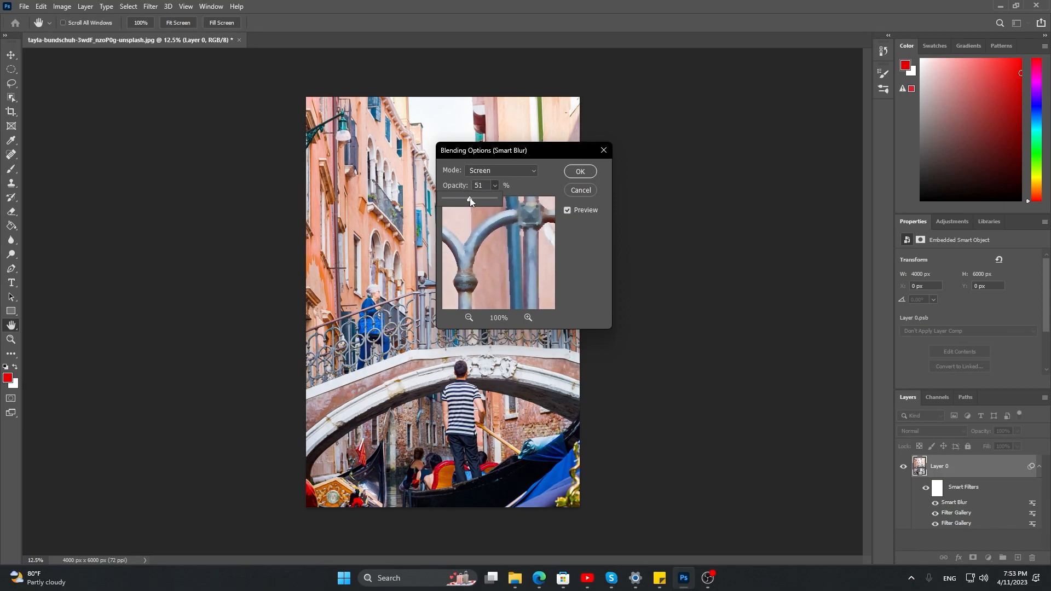
{"action": "left_click_drag", "start_coordinate": [470, 202], "coordinate": [471, 201]}
{"action": "left_click", "coordinate": [588, 171]}
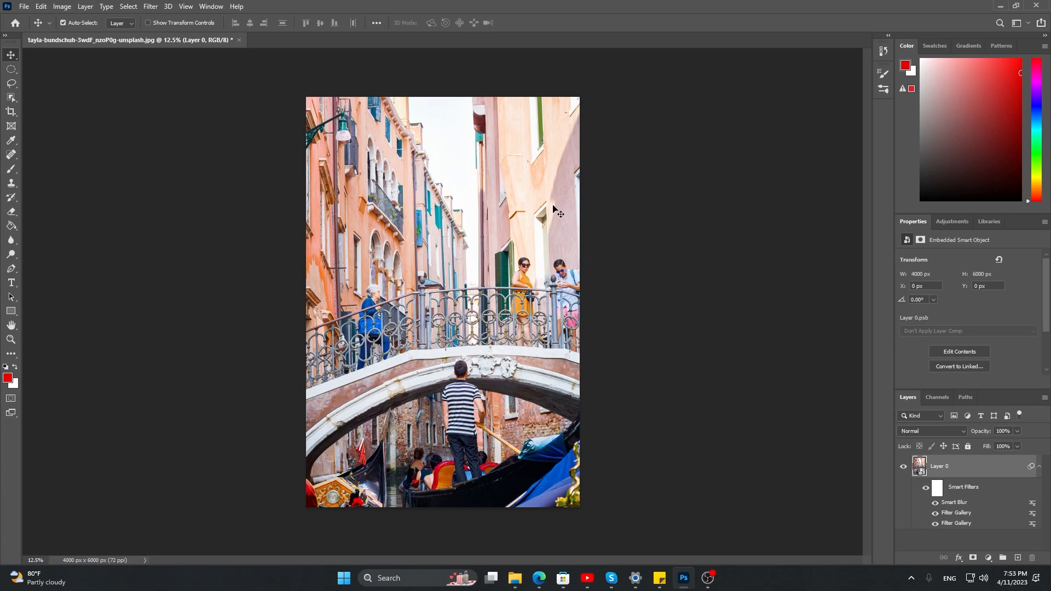
- Apply the Find Edges filter to the photo layer and set that smart filter's blending mode to Multiply
{"action": "left_click", "coordinate": [151, 6]}
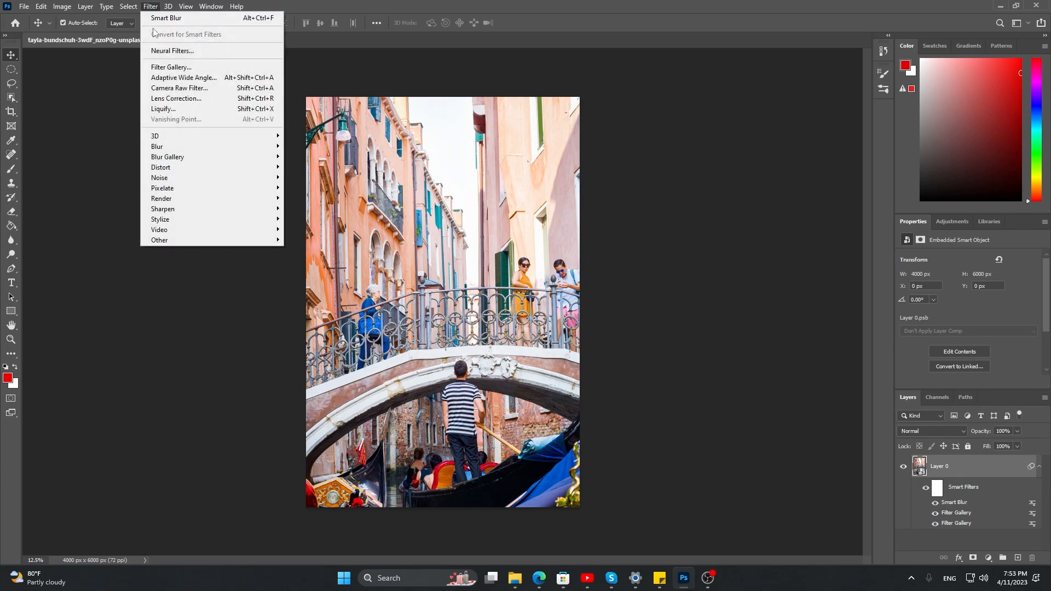
{"action": "mouse_move", "coordinate": [195, 220]}
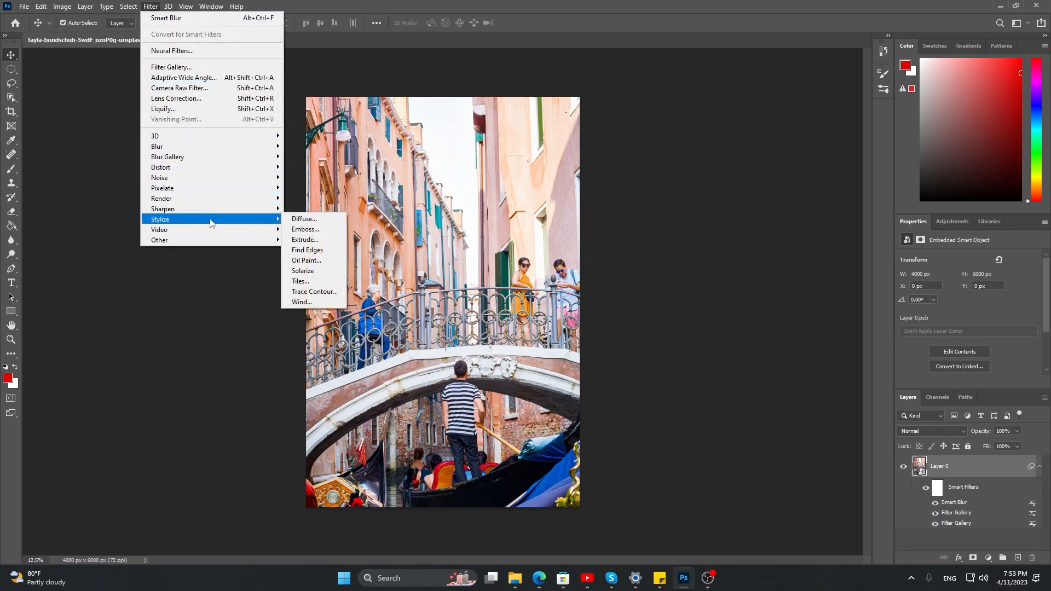
{"action": "left_click", "coordinate": [308, 251]}
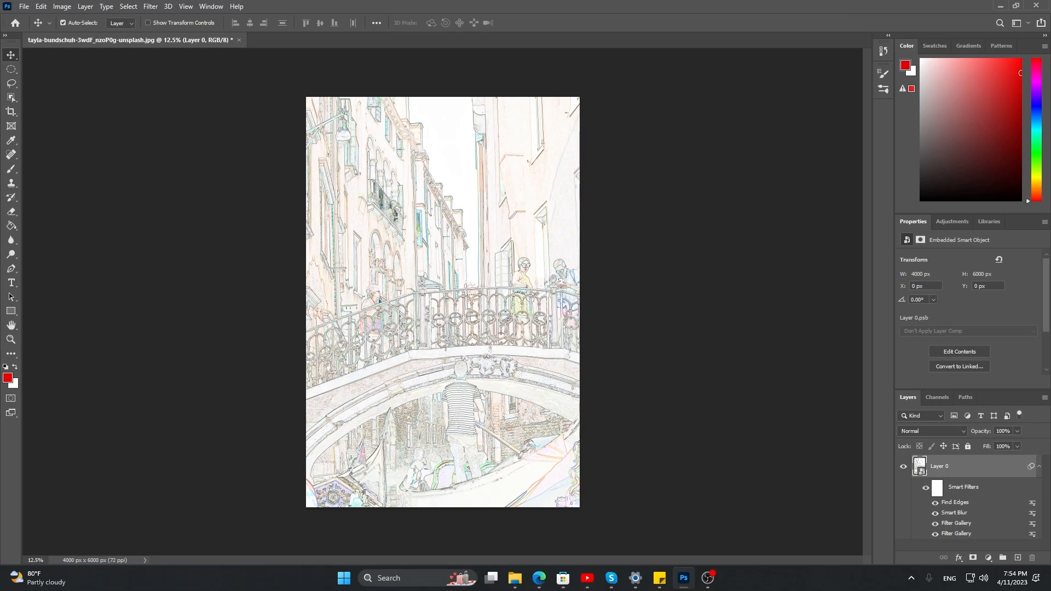
{"action": "left_click_drag", "start_coordinate": [293, 252], "coordinate": [411, 242]}
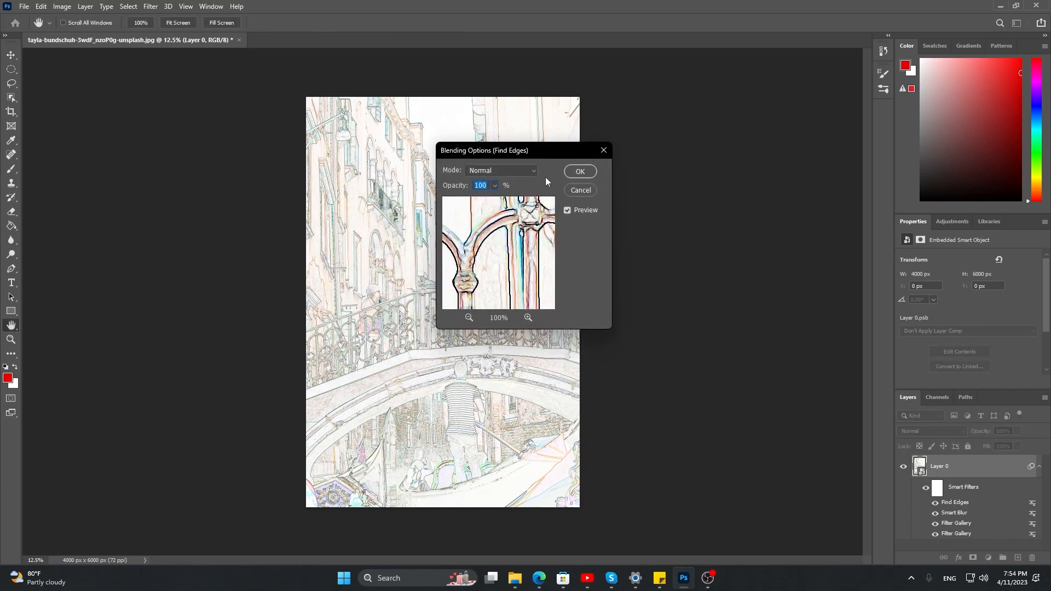
{"action": "left_click", "coordinate": [532, 172]}
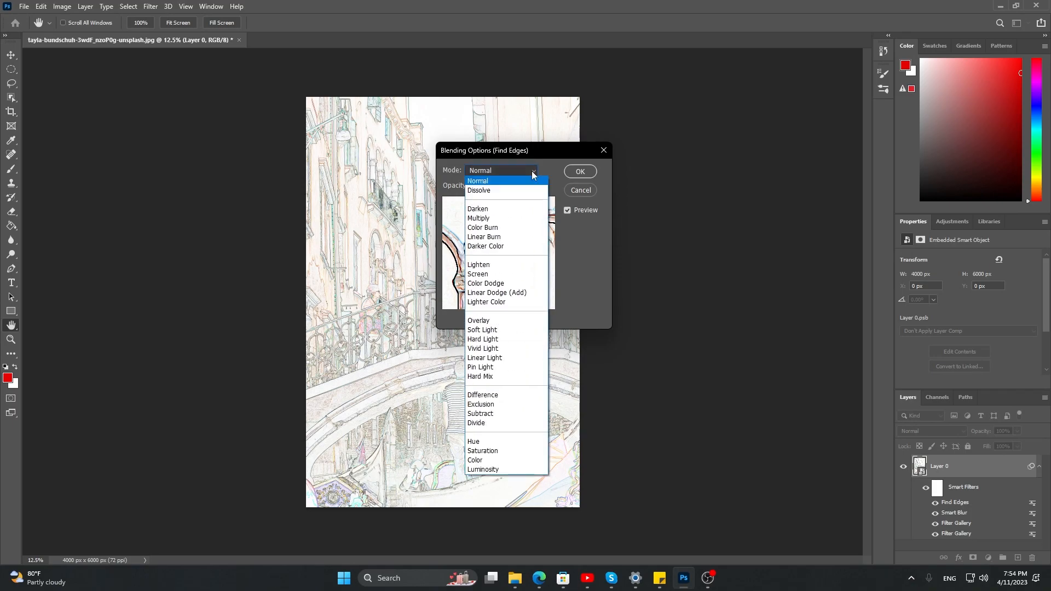
{"action": "left_click", "coordinate": [515, 218]}
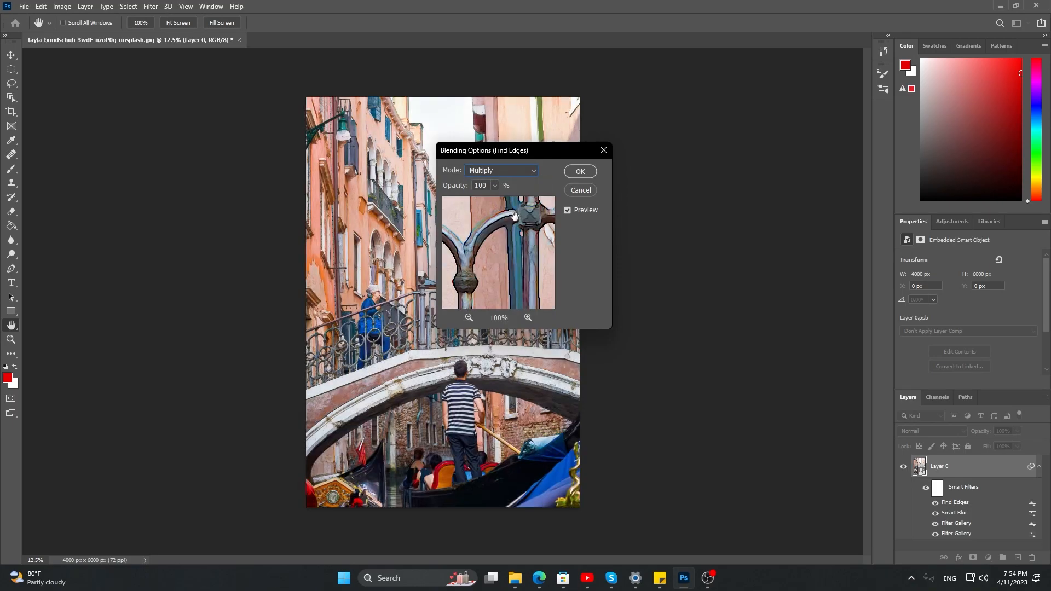
{"action": "left_click", "coordinate": [580, 172]}
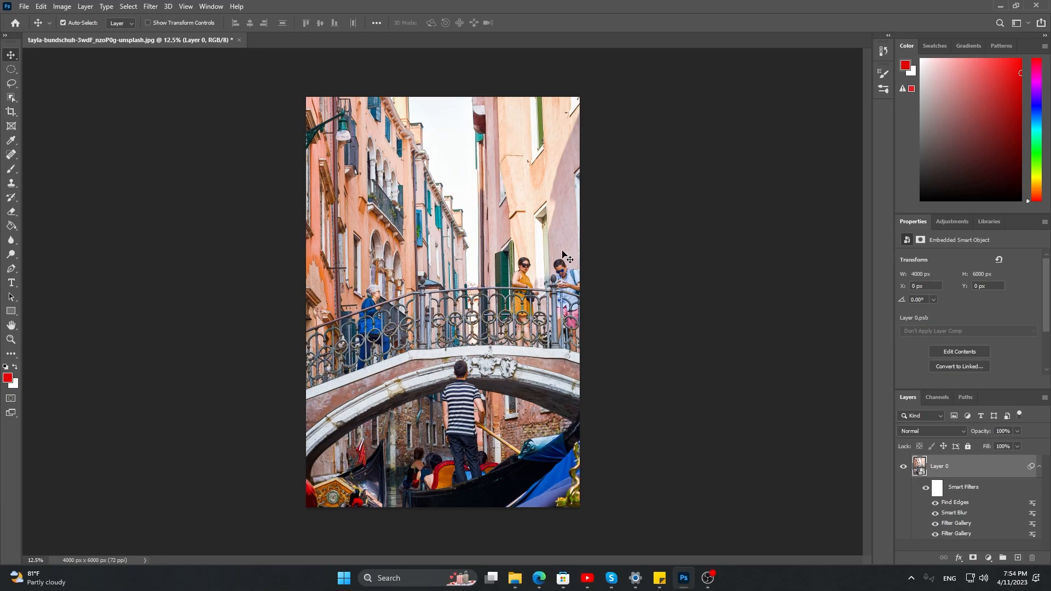
- Open the ivory-off-white-paper-texture image from Downloads and unlock its background layer
{"action": "left_click", "coordinate": [25, 7]}
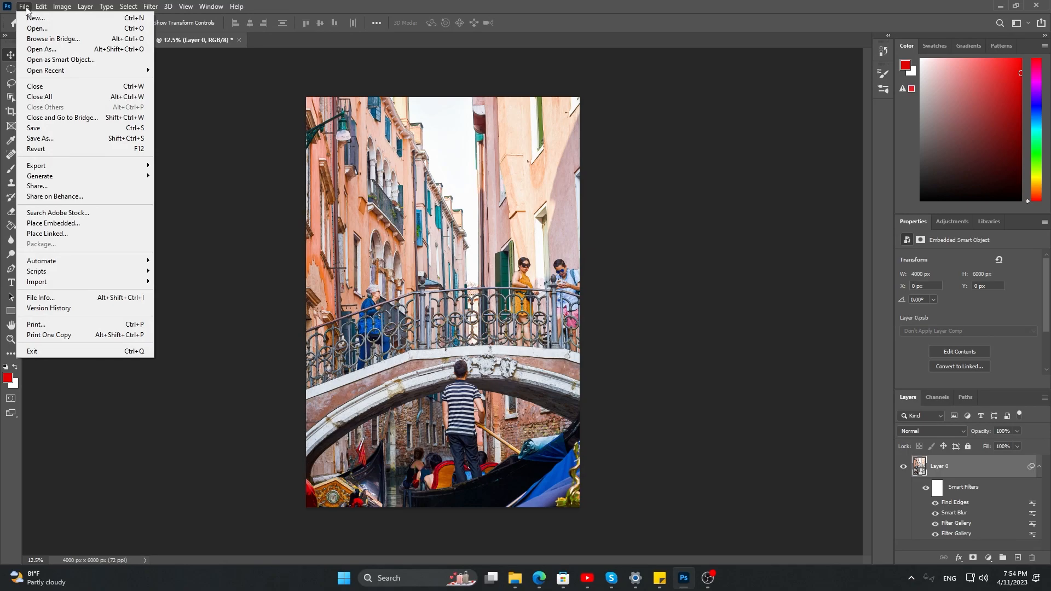
{"action": "left_click", "coordinate": [32, 30]}
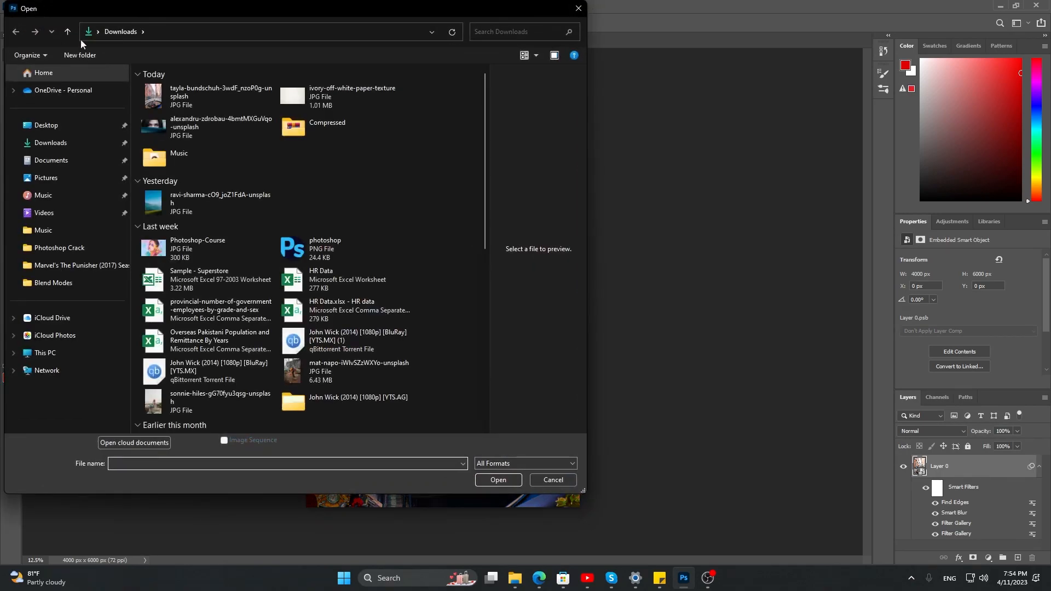
{"action": "double_click", "coordinate": [334, 97]}
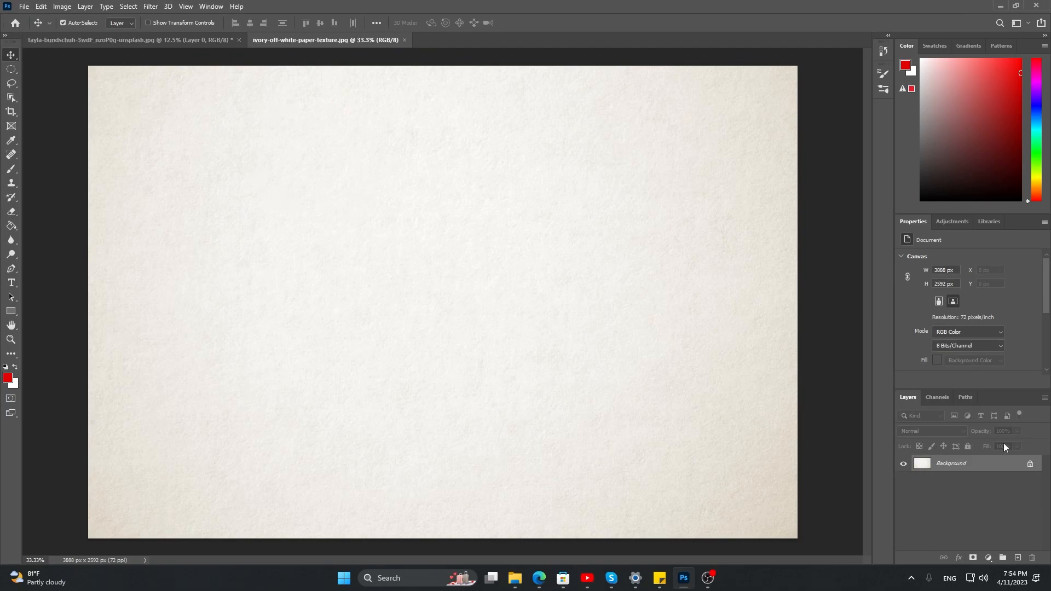
{"action": "left_click", "coordinate": [1029, 464]}
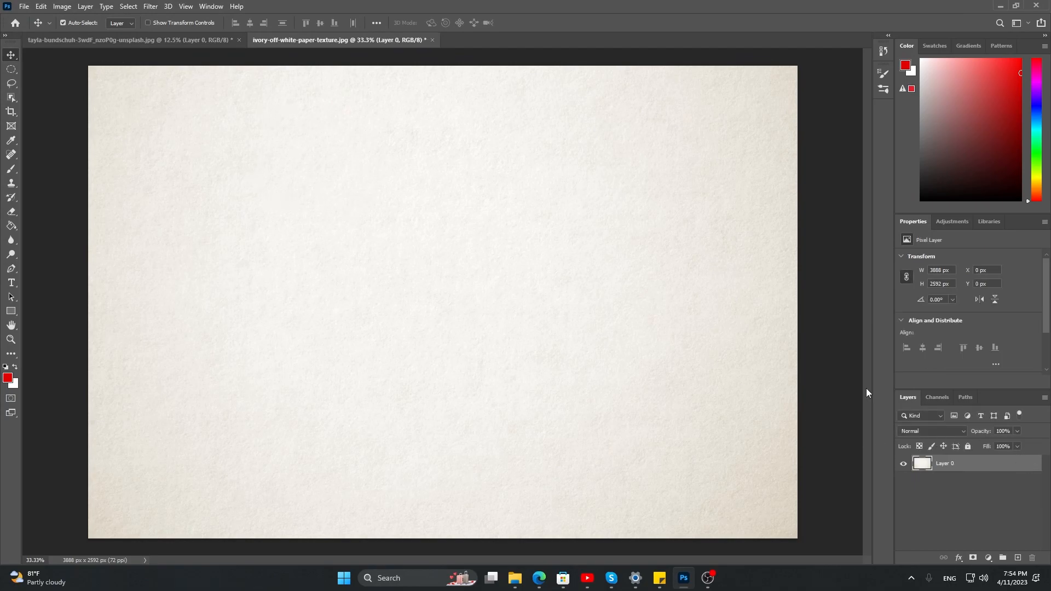
- Copy the entire paper texture and paste it as a new layer into the Venice photo document
{"action": "left_click", "coordinate": [44, 7]}
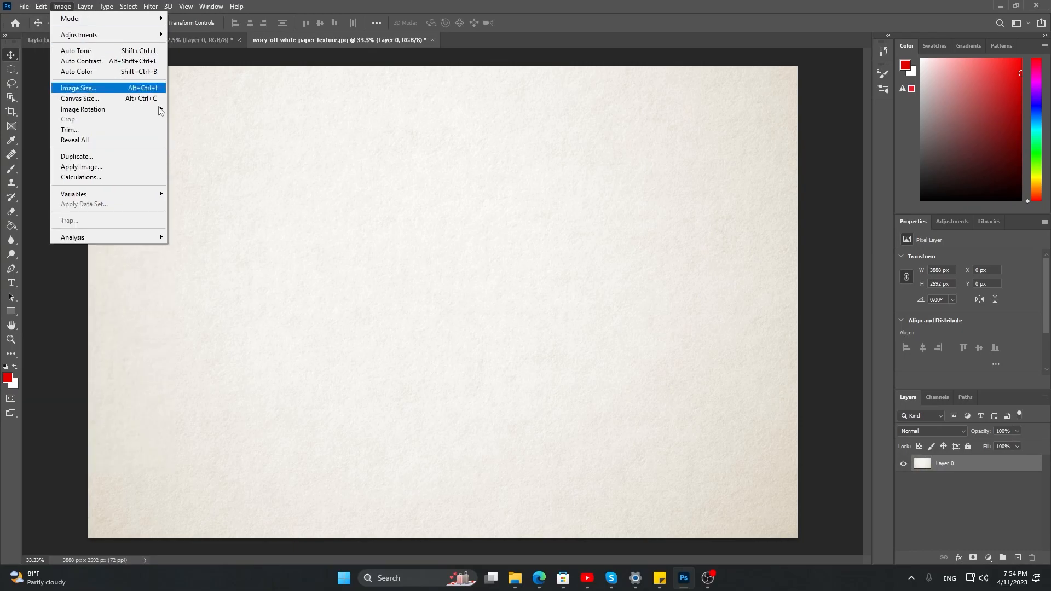
{"action": "left_click", "coordinate": [239, 166]}
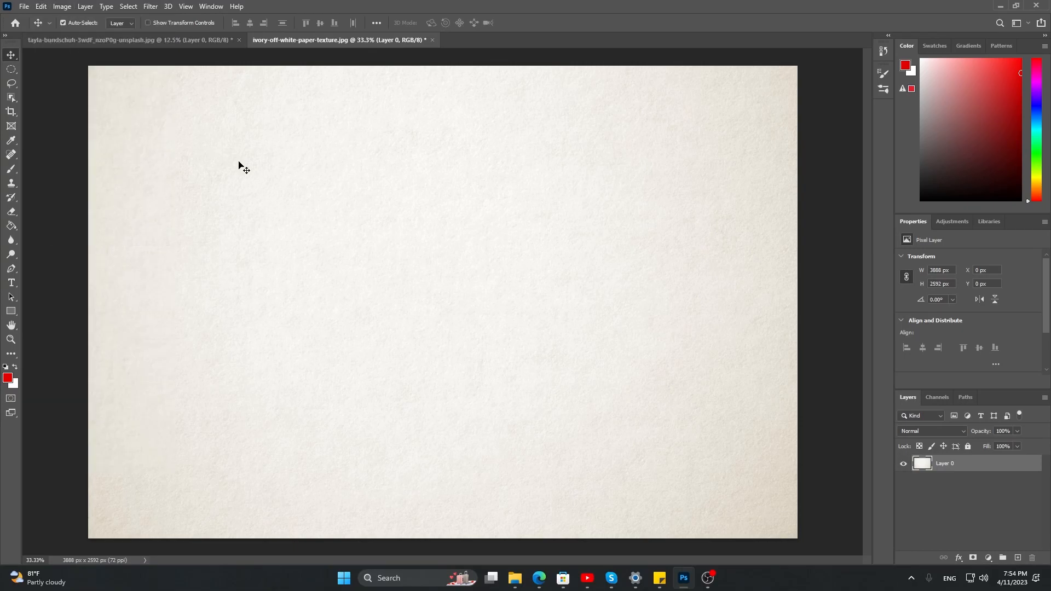
{"action": "key", "text": "ctrl+a"}
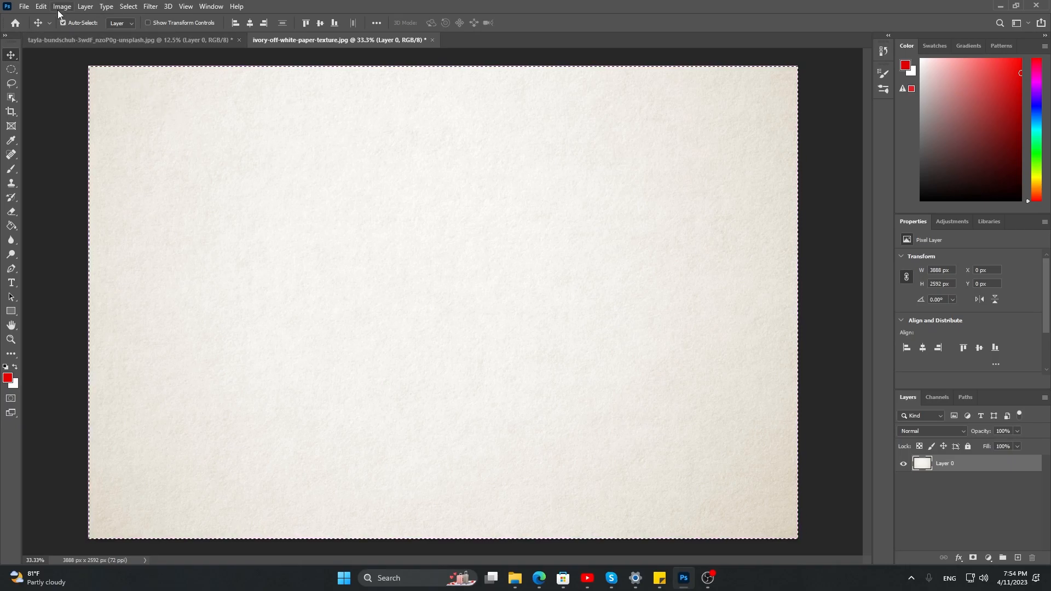
{"action": "left_click", "coordinate": [41, 6]}
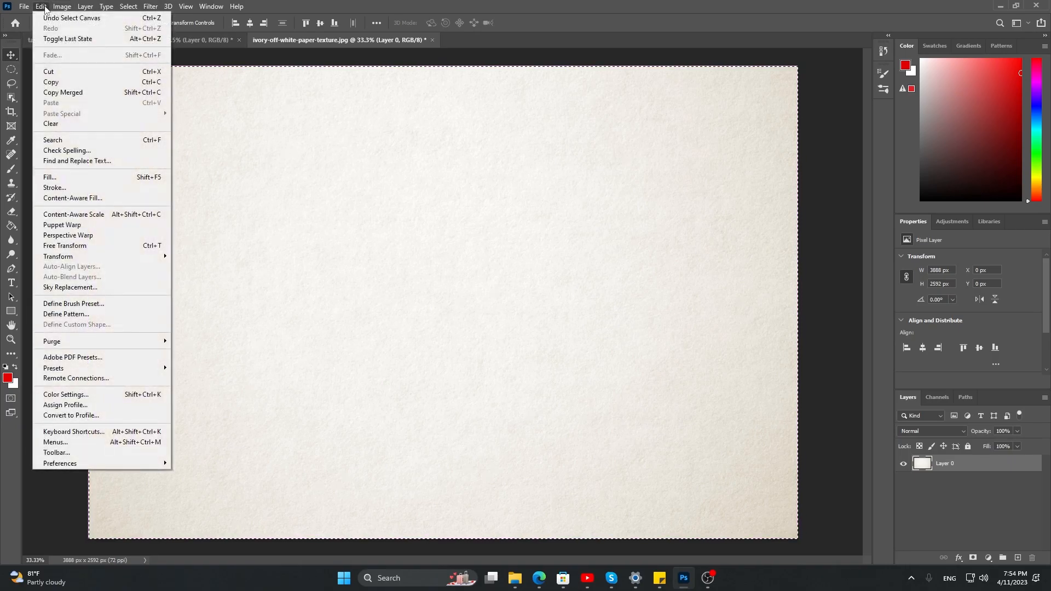
{"action": "left_click", "coordinate": [65, 85]}
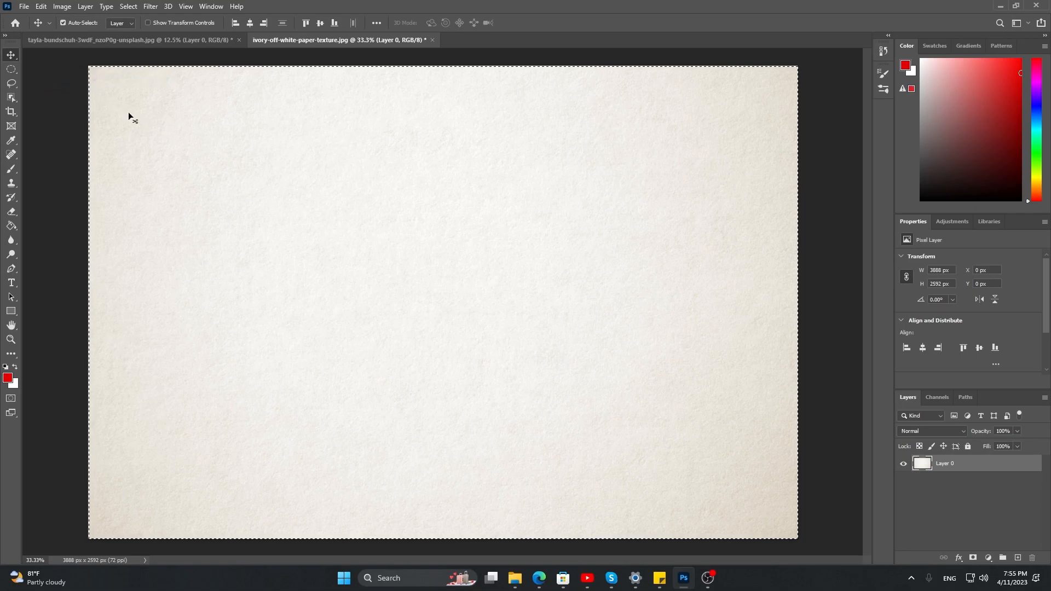
{"action": "left_click", "coordinate": [43, 7]}
{"action": "left_click", "coordinate": [42, 7]}
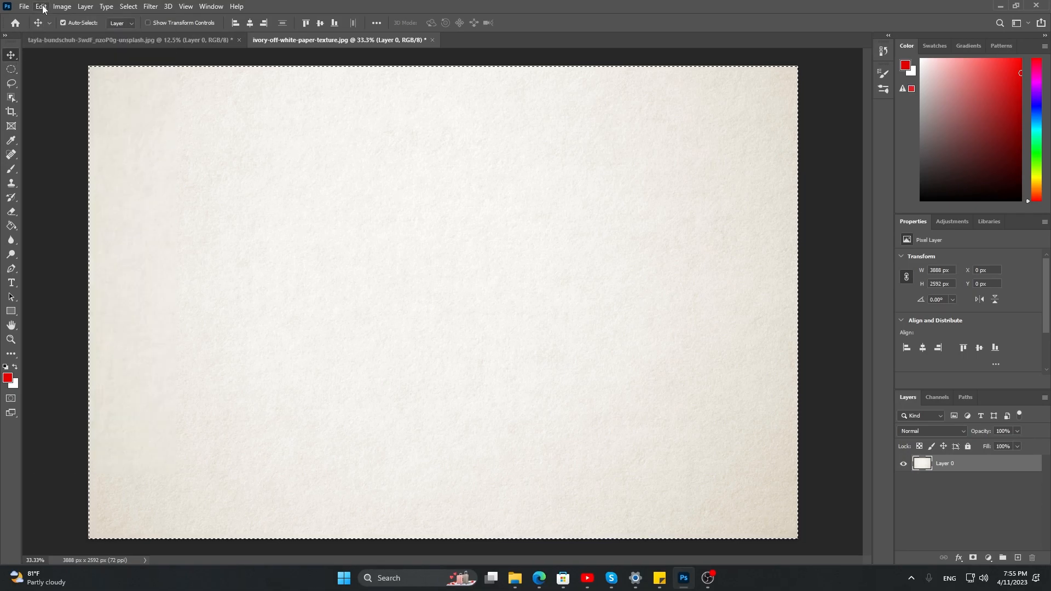
{"action": "left_click", "coordinate": [101, 37]}
{"action": "left_click", "coordinate": [41, 7]}
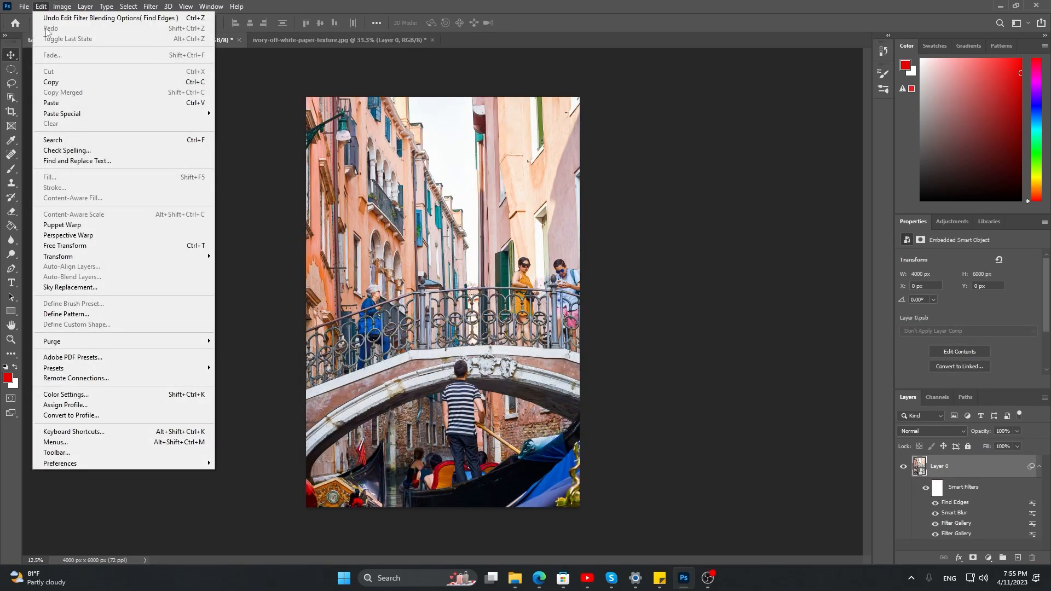
{"action": "left_click", "coordinate": [59, 102]}
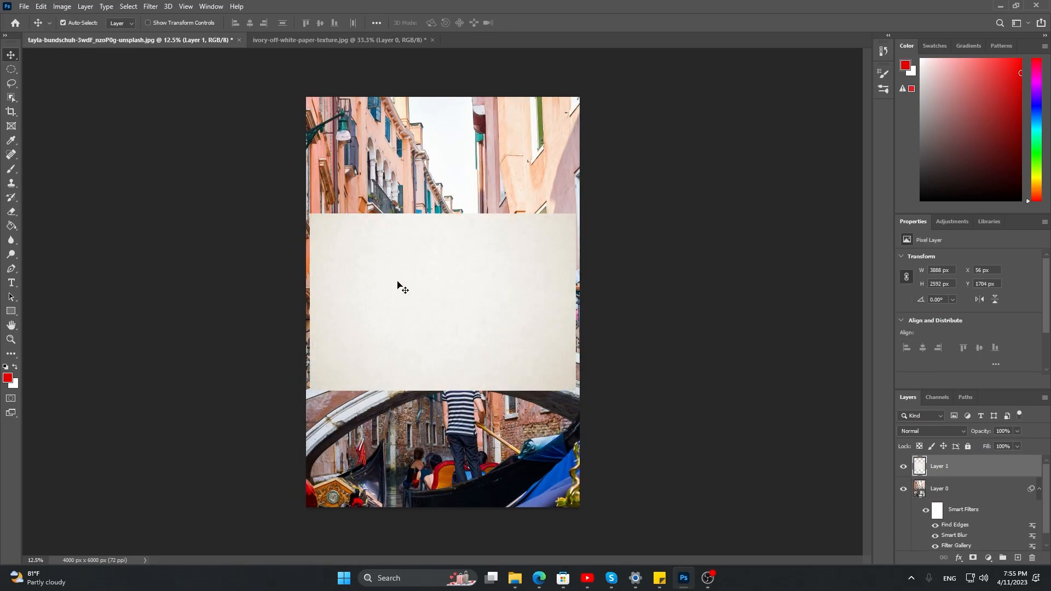
- Rotate the pasted paper texture 90° and scale it to about 154% so it covers the whole photo canvas
{"action": "key", "text": "ctrl"}
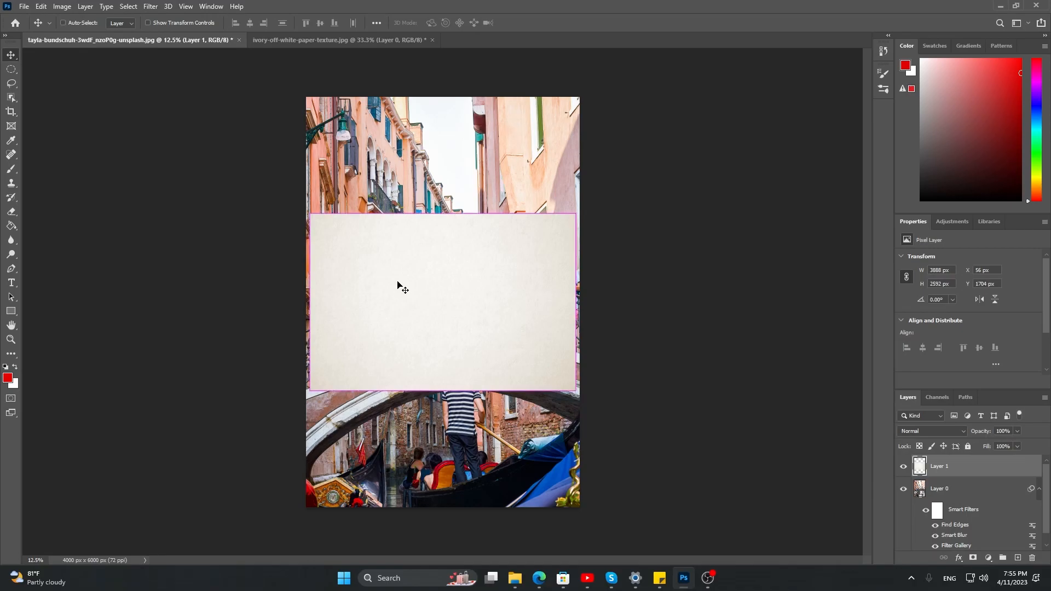
{"action": "key", "text": "t"}
{"action": "left_click", "coordinate": [12, 55]}
{"action": "key", "text": "ctrl+t"}
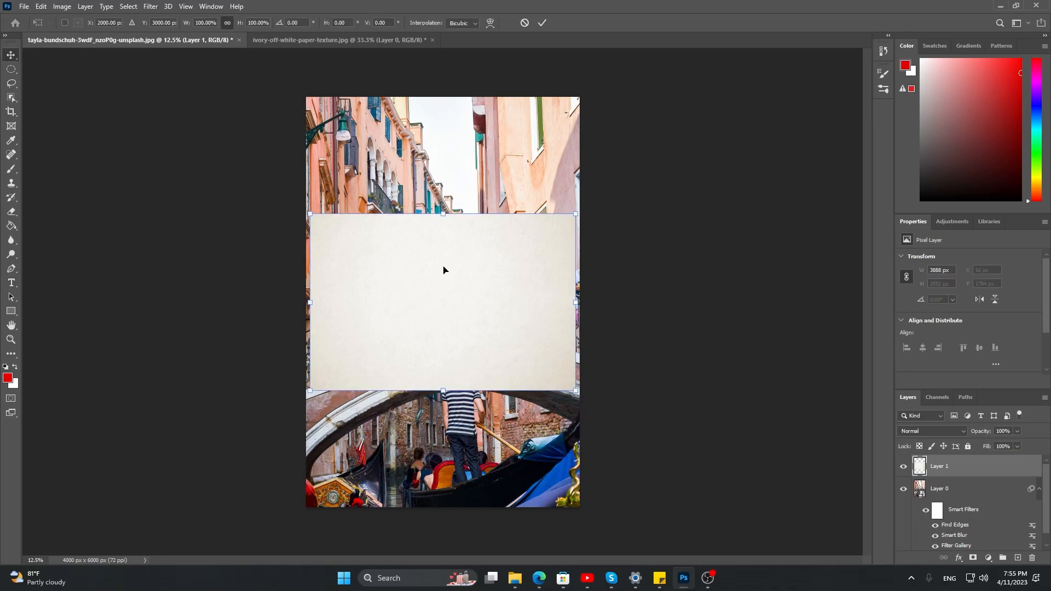
{"action": "left_click_drag", "start_coordinate": [615, 206], "coordinate": [502, 406]}
{"action": "left_click_drag", "start_coordinate": [532, 437], "coordinate": [582, 507]}
{"action": "left_click_drag", "start_coordinate": [354, 339], "coordinate": [316, 322]}
{"action": "left_click_drag", "start_coordinate": [443, 169], "coordinate": [435, 98]}
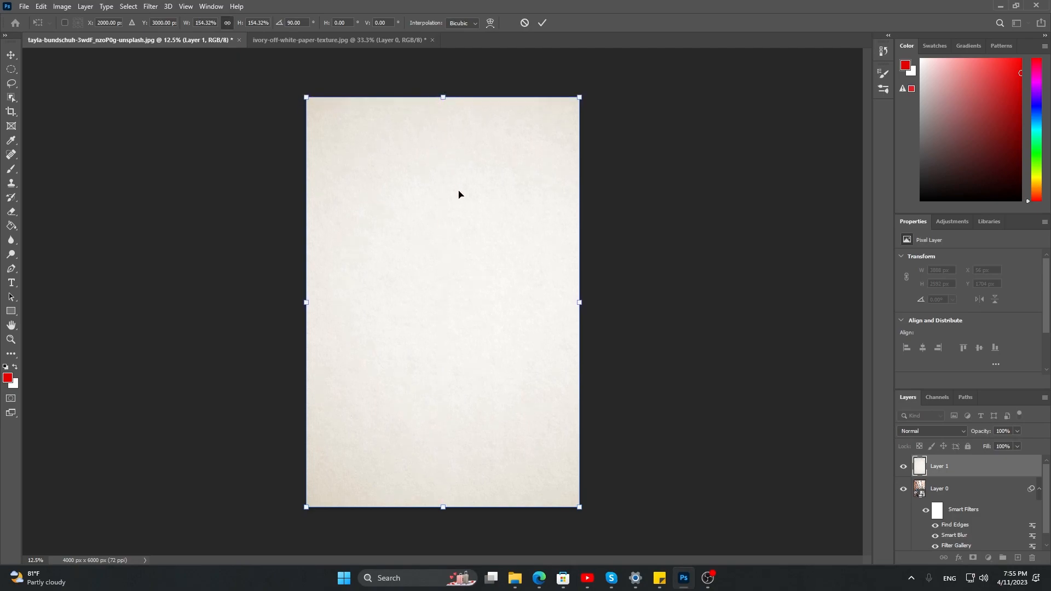
{"action": "key", "text": "Return"}
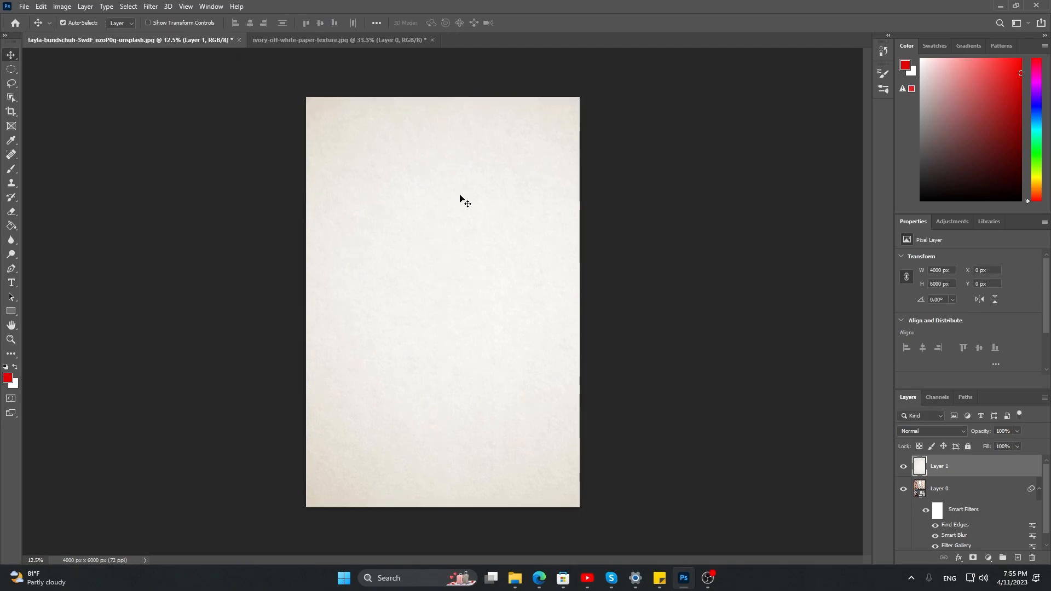
- Set the paper texture layer's blending mode to Multiply and collapse the photo layer's smart filter list
{"action": "left_click", "coordinate": [965, 432]}
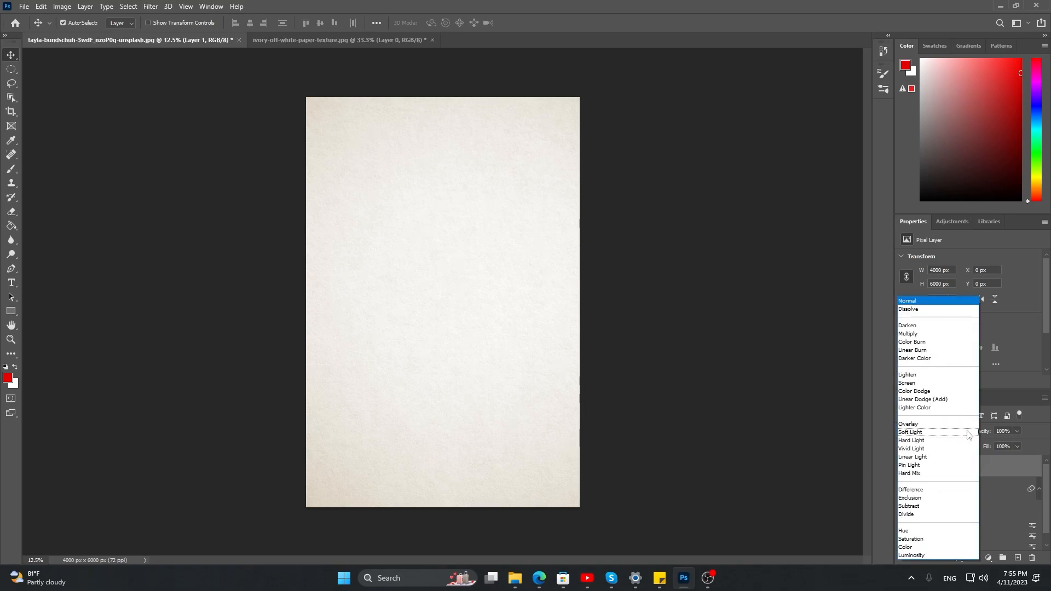
{"action": "left_click", "coordinate": [941, 336]}
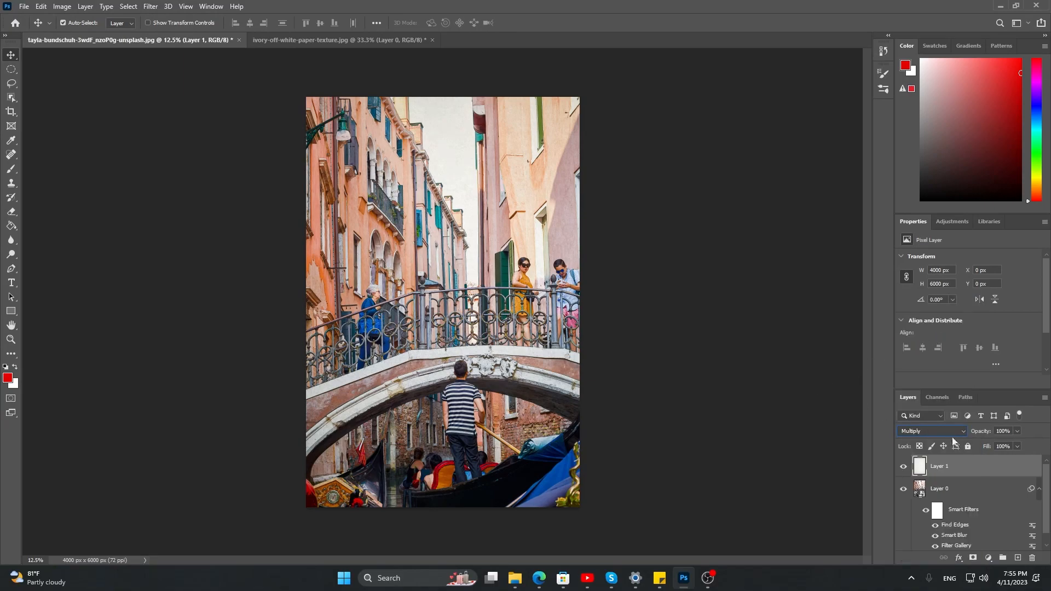
{"action": "left_click", "coordinate": [1040, 490]}
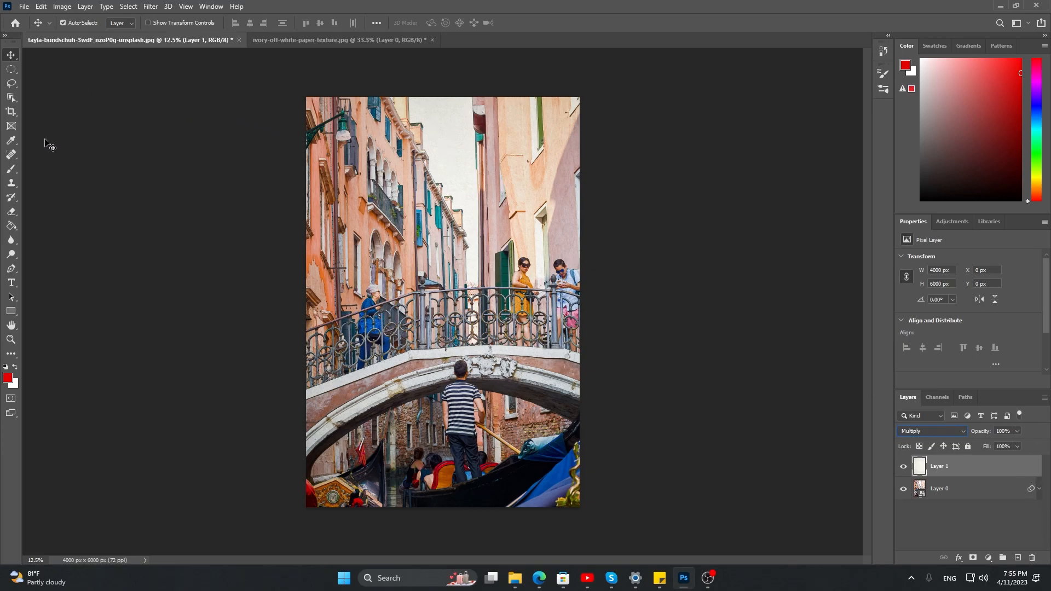
- Activate the Brush tool with the brush 10 preset at 496 px
{"action": "left_click", "coordinate": [12, 171]}
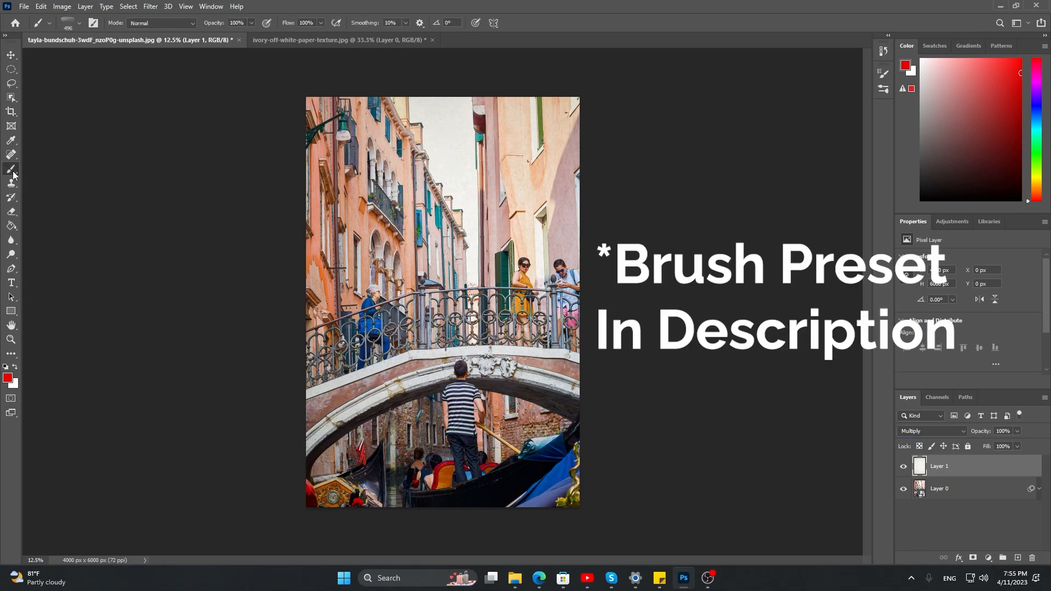
{"action": "left_click", "coordinate": [80, 22]}
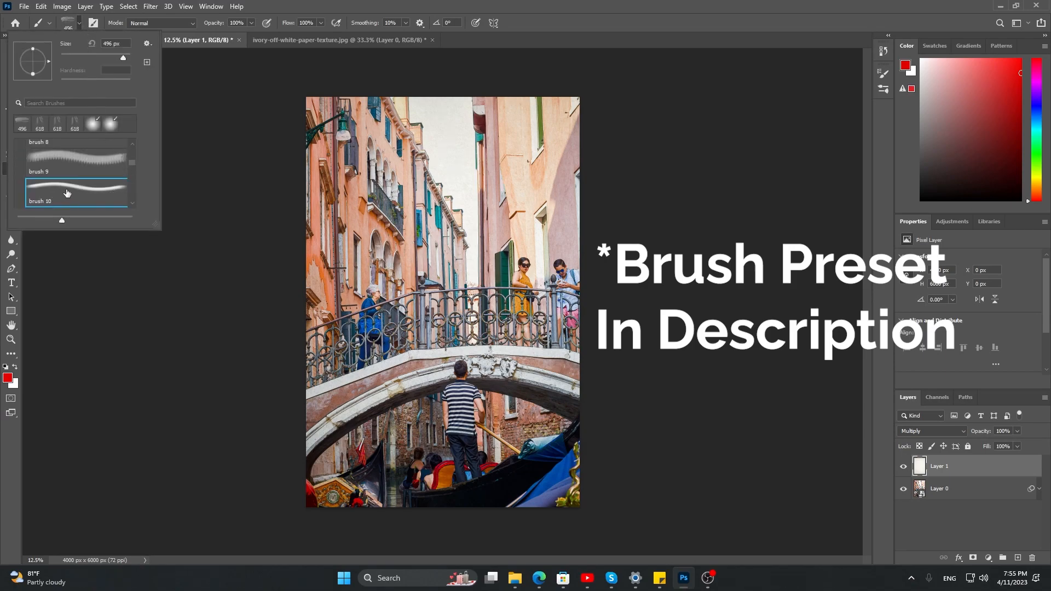
{"action": "left_click", "coordinate": [89, 189]}
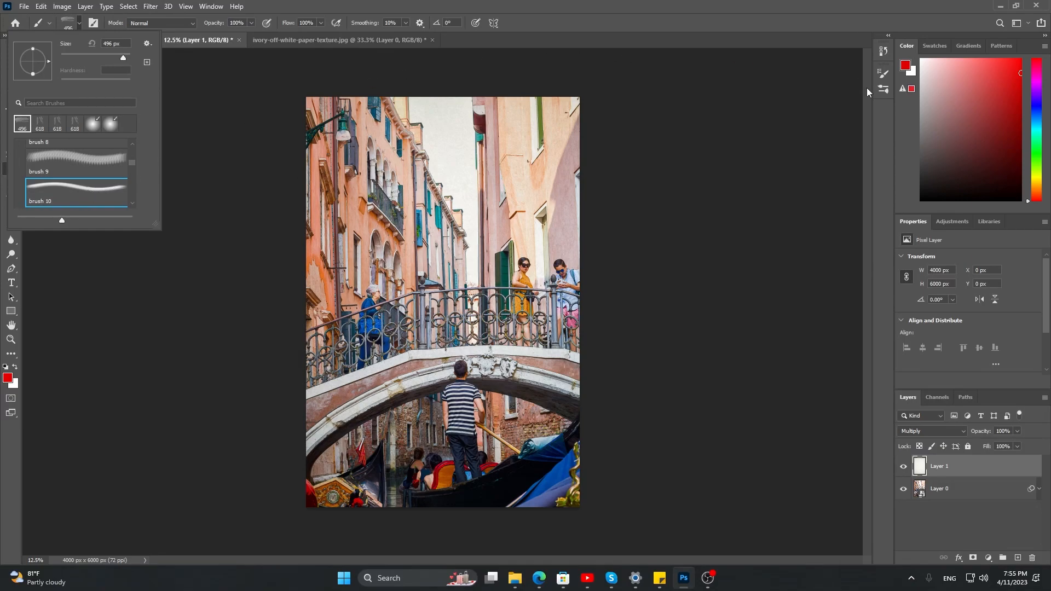
- Enable Shape Dynamics for the brush, with Size Jitter and Angle Jitter both at 100%
{"action": "left_click", "coordinate": [886, 75]}
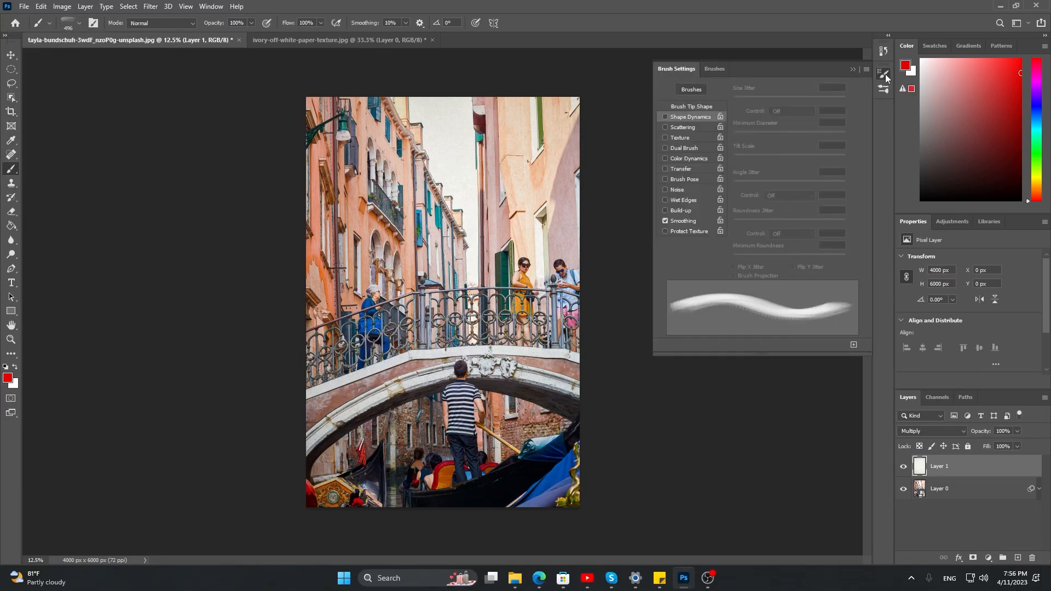
{"action": "left_click", "coordinate": [665, 116]}
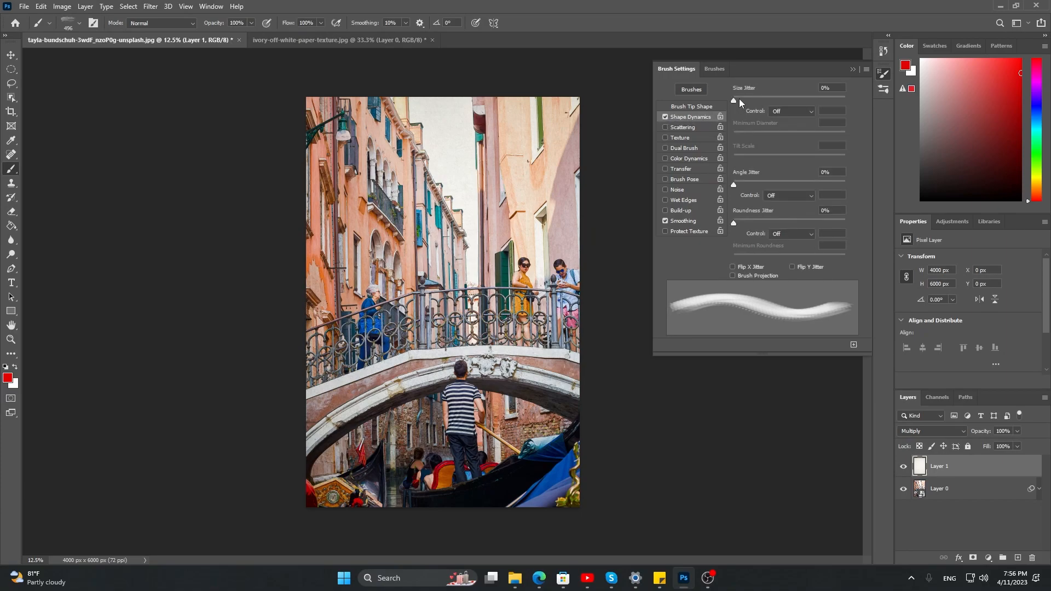
{"action": "left_click_drag", "start_coordinate": [742, 100], "coordinate": [865, 100]}
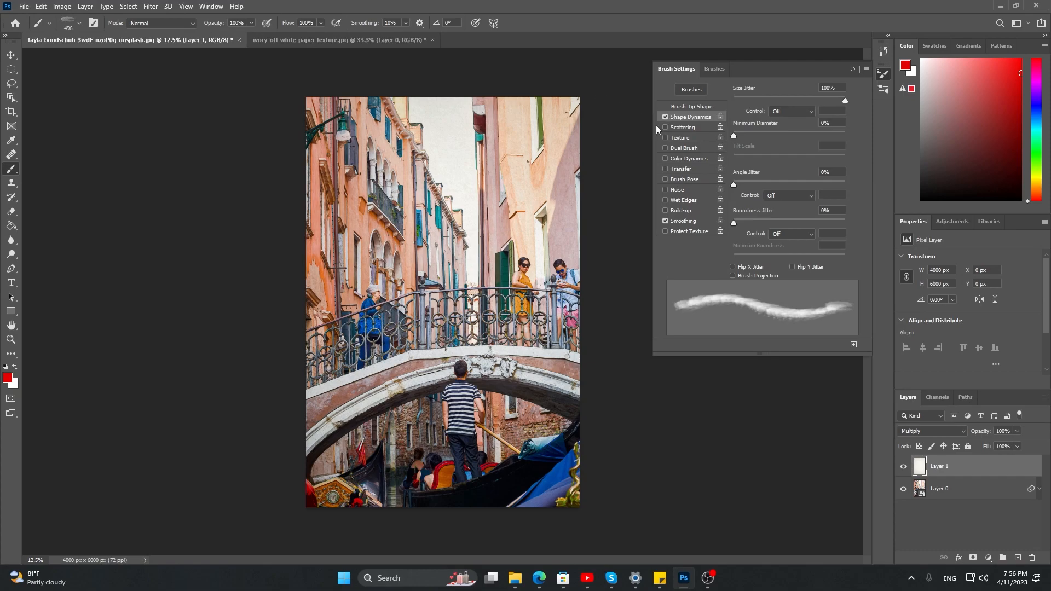
{"action": "left_click_drag", "start_coordinate": [737, 185], "coordinate": [862, 190]}
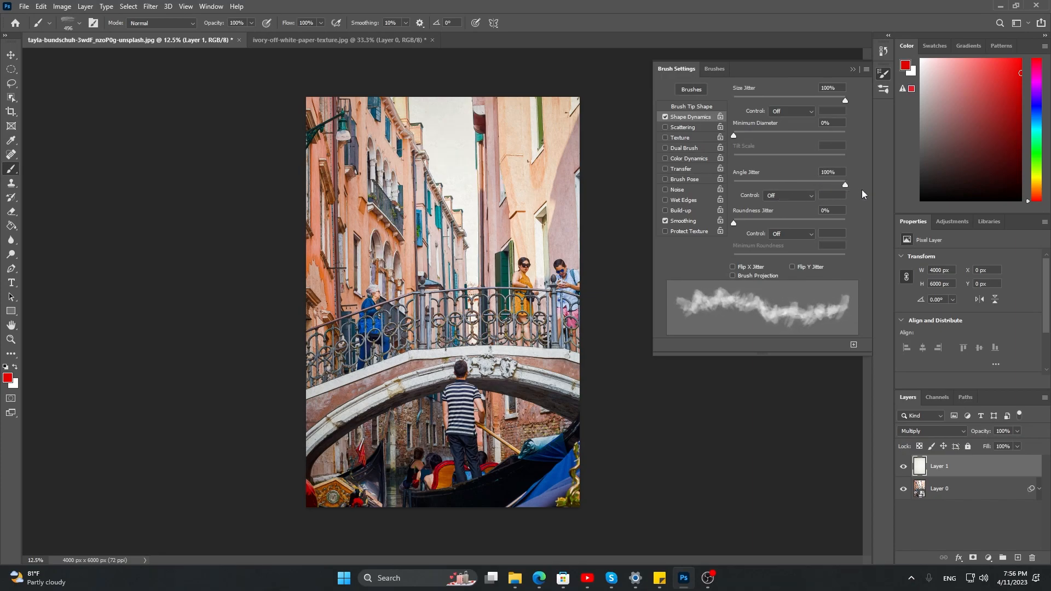
{"action": "left_click", "coordinate": [855, 69]}
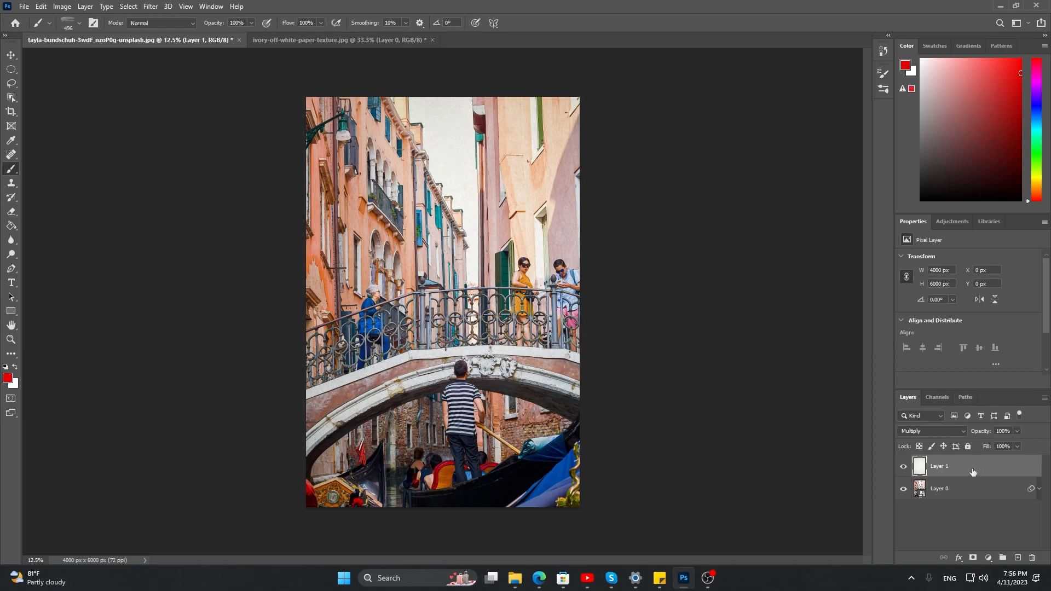
- Add a black layer mask to Layer 0 and reveal the photo with white strokes, using the brush enlarged to 4624 px
{"action": "left_click", "coordinate": [975, 495]}
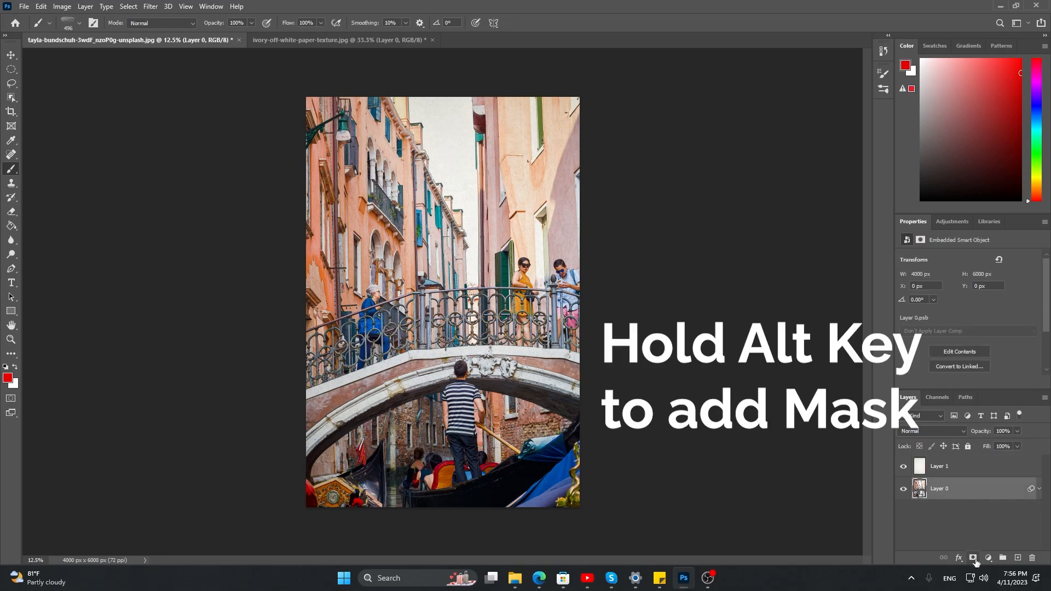
{"action": "left_click", "coordinate": [973, 558], "text": "alt"}
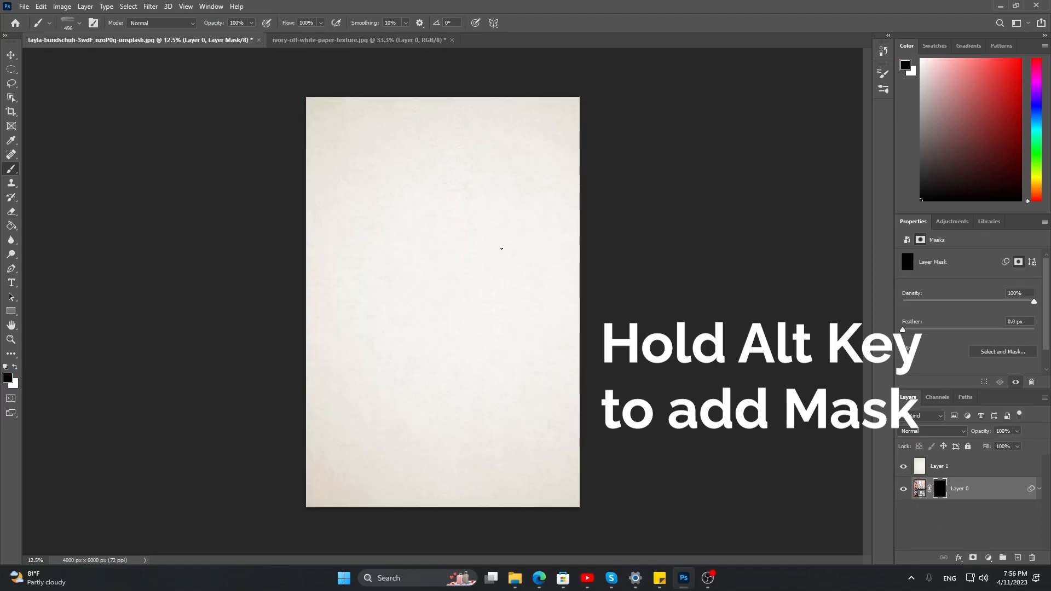
{"action": "mouse_move", "coordinate": [355, 210]}
{"action": "left_mouse_down"}
{"action": "mouse_move", "coordinate": [422, 225]}
{"action": "mouse_move", "coordinate": [384, 194]}
{"action": "mouse_move", "coordinate": [441, 198]}
{"action": "left_mouse_up"}
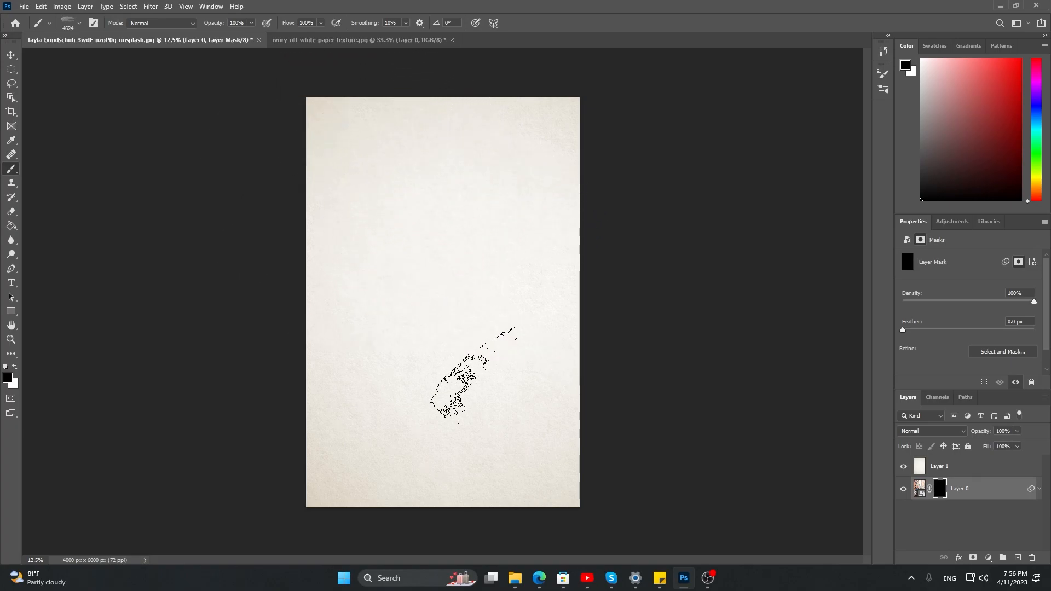
{"action": "key", "text": "x"}
{"action": "mouse_move", "coordinate": [351, 356]}
{"action": "left_mouse_down"}
{"action": "mouse_move", "coordinate": [328, 246]}
{"action": "mouse_move", "coordinate": [434, 282]}
{"action": "mouse_move", "coordinate": [481, 199]}
{"action": "mouse_move", "coordinate": [446, 170]}
{"action": "mouse_move", "coordinate": [347, 174]}
{"action": "mouse_move", "coordinate": [460, 257]}
{"action": "mouse_move", "coordinate": [395, 331]}
{"action": "mouse_move", "coordinate": [465, 373]}
{"action": "mouse_move", "coordinate": [534, 383]}
{"action": "mouse_move", "coordinate": [487, 384]}
{"action": "mouse_move", "coordinate": [402, 427]}
{"action": "mouse_move", "coordinate": [309, 394]}
{"action": "mouse_move", "coordinate": [356, 466]}
{"action": "mouse_move", "coordinate": [438, 438]}
{"action": "mouse_move", "coordinate": [514, 444]}
{"action": "mouse_move", "coordinate": [528, 482]}
{"action": "mouse_move", "coordinate": [564, 427]}
{"action": "left_mouse_up"}
{"action": "left_click_drag", "start_coordinate": [512, 160], "coordinate": [493, 135]}
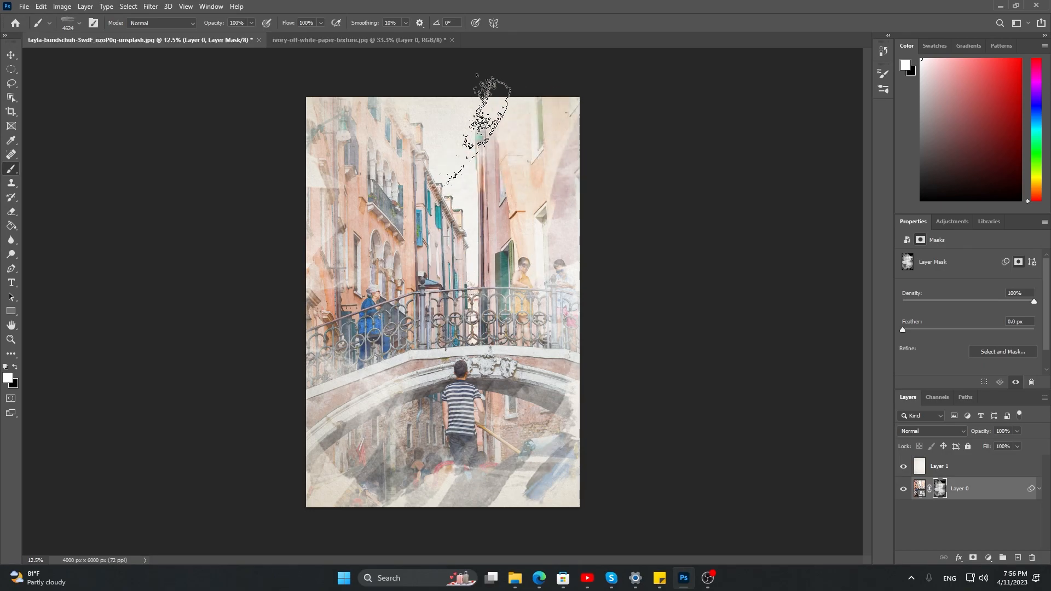
{"action": "left_click_drag", "start_coordinate": [386, 279], "coordinate": [384, 351]}
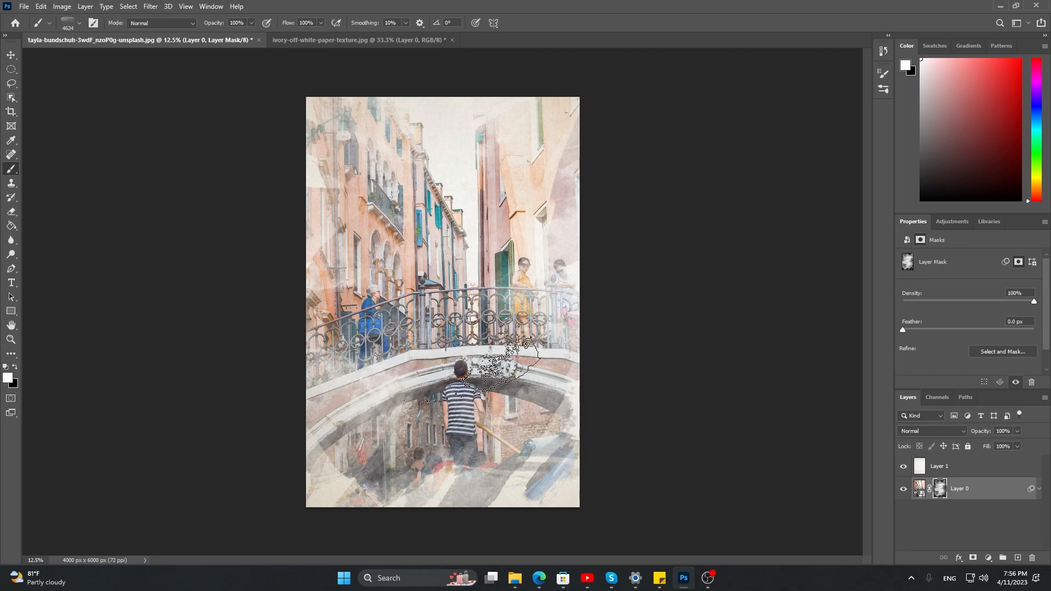